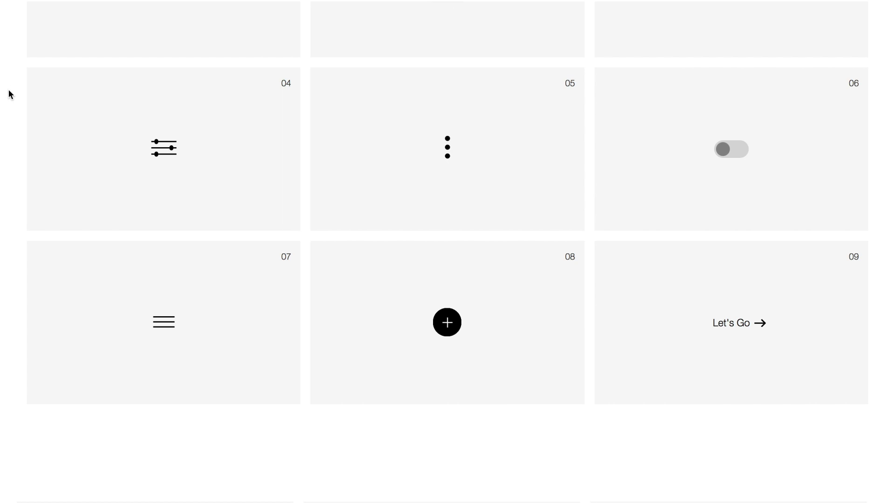
Step: Preview the finished card 07 hamburger icon animation before building it on the Burger Menu page
left_click(166, 326)
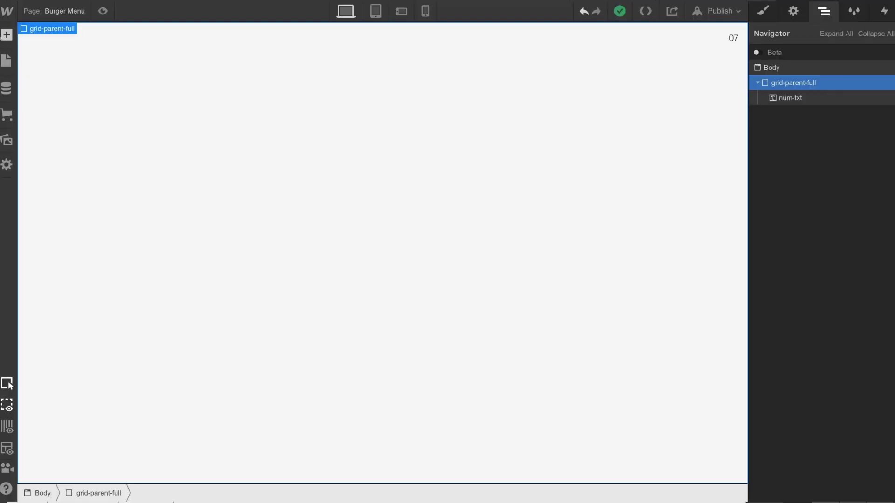
Step: Add a Div Block to the page and give it the class menu-parent-1
left_click(6, 35)
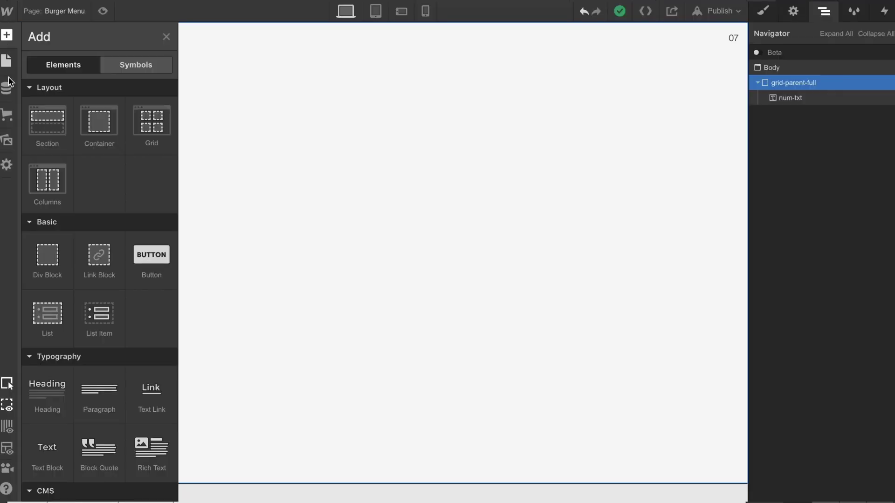
left_click_drag(50, 262, 382, 240)
left_click(768, 12)
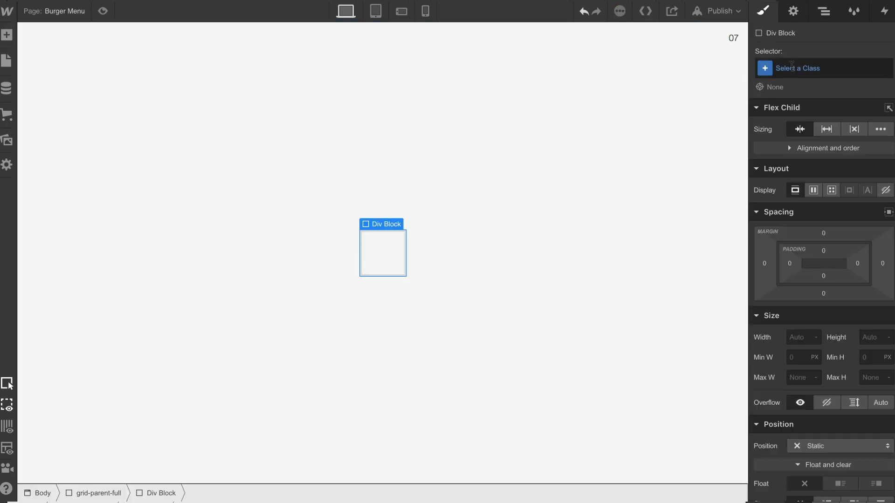
left_click(791, 69)
type("menu-parent-1")
key("Return")
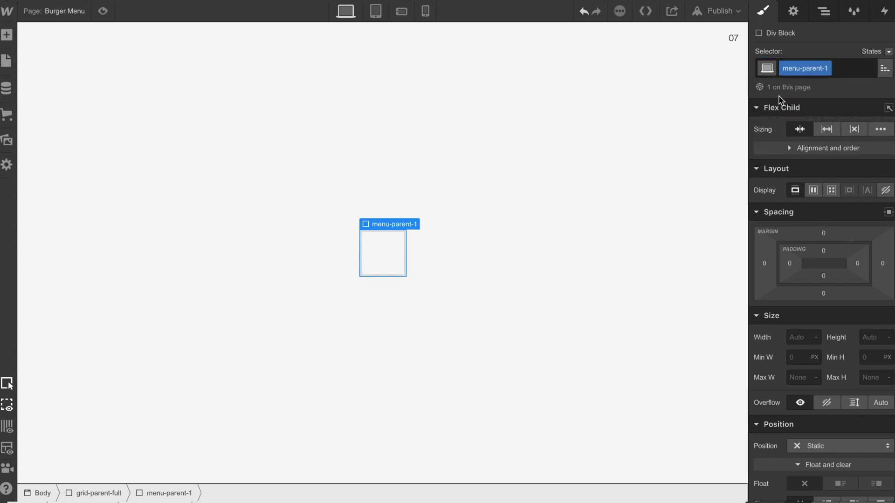
Step: Set menu-parent-1 to Relative position and drop a new Div Block inside it
scroll(829, 306, "down", 5)
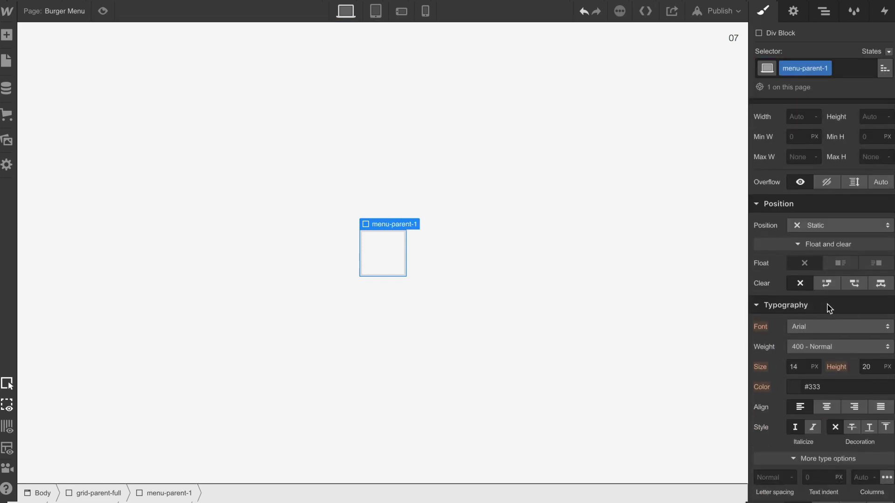
left_click(798, 226)
left_click(815, 240)
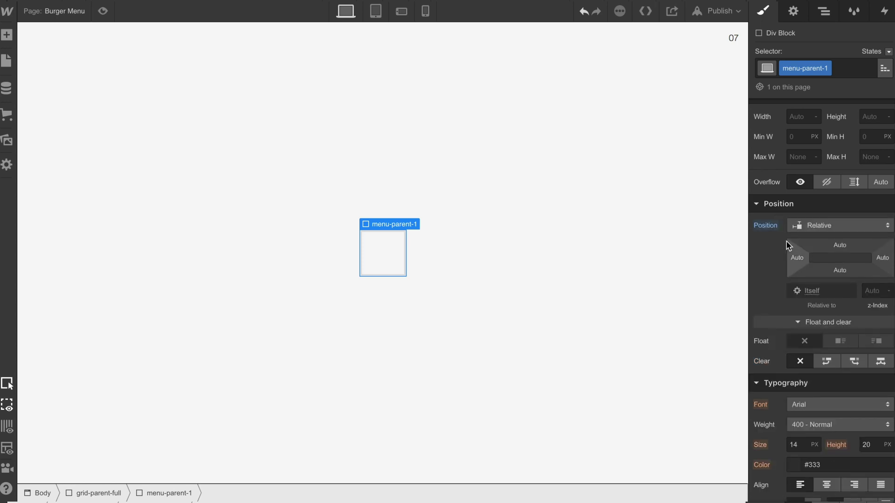
scroll(787, 245, "up", 2)
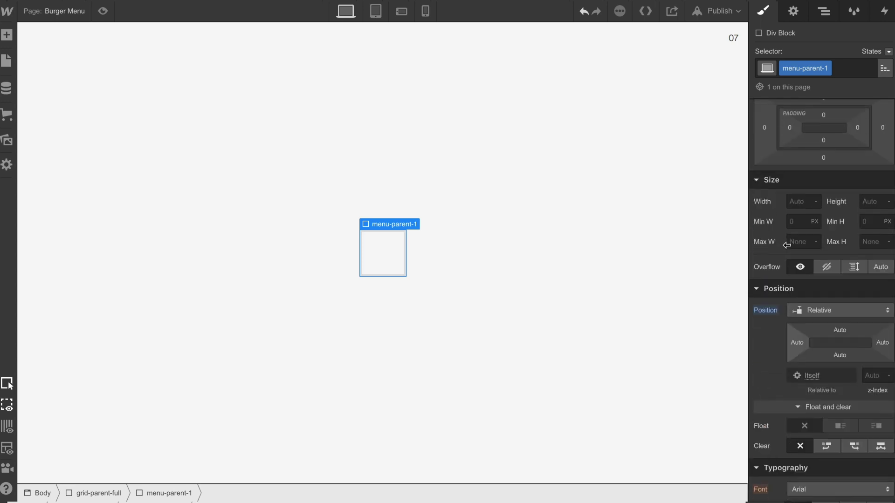
left_click(7, 41)
left_click_drag(64, 276, 370, 256)
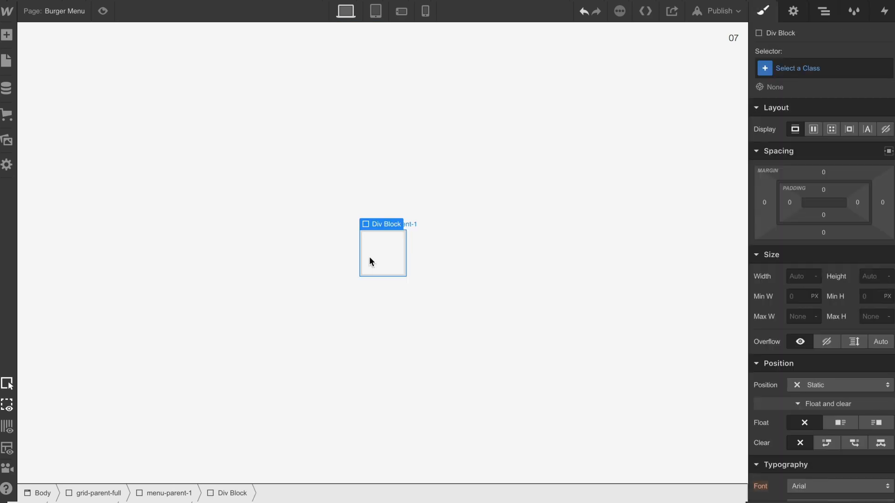
Step: Give the inner block class menu-bar-1 with 100% width and 2 px height
left_click(796, 72)
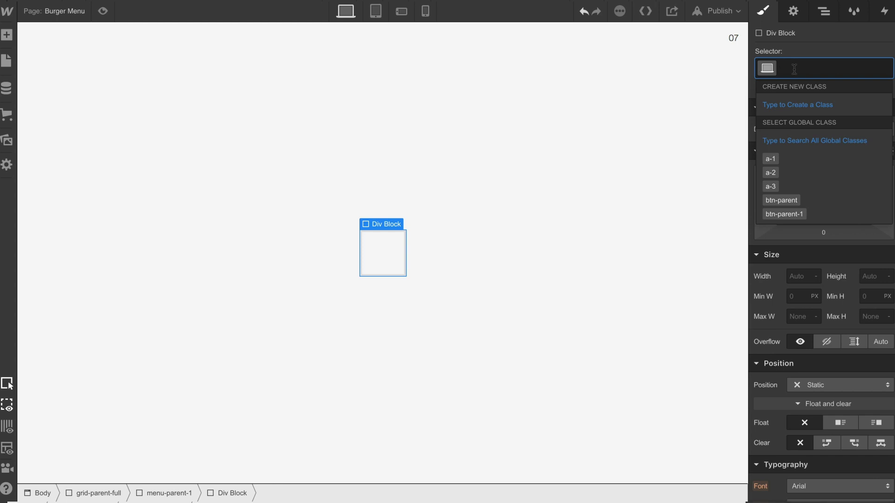
type("menu-bar")
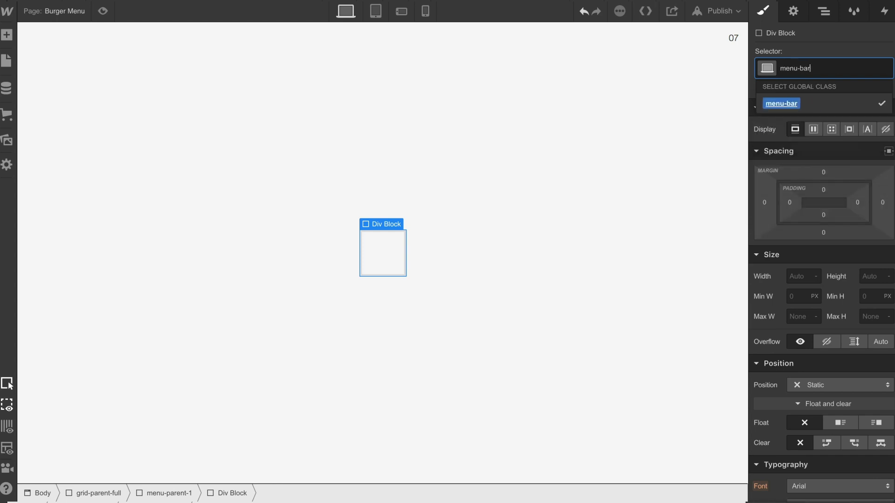
type("-1")
key("Return")
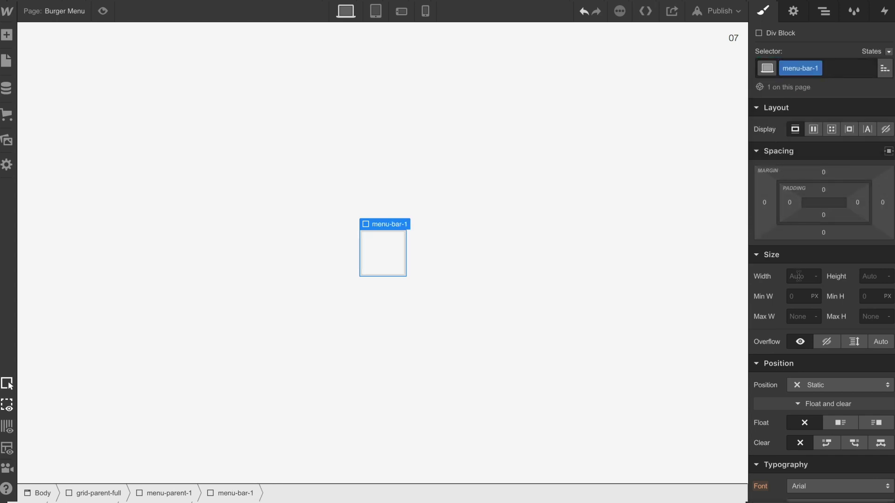
left_click(798, 276)
type("100%")
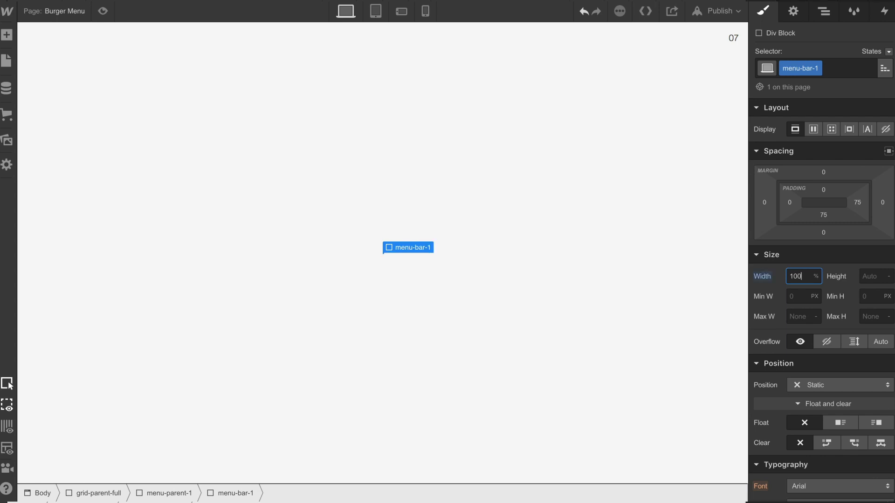
left_click(864, 276)
type("2")
Step: Add a 10 px bottom margin and a black background to menu-bar-1
scroll(835, 280, "down", 1)
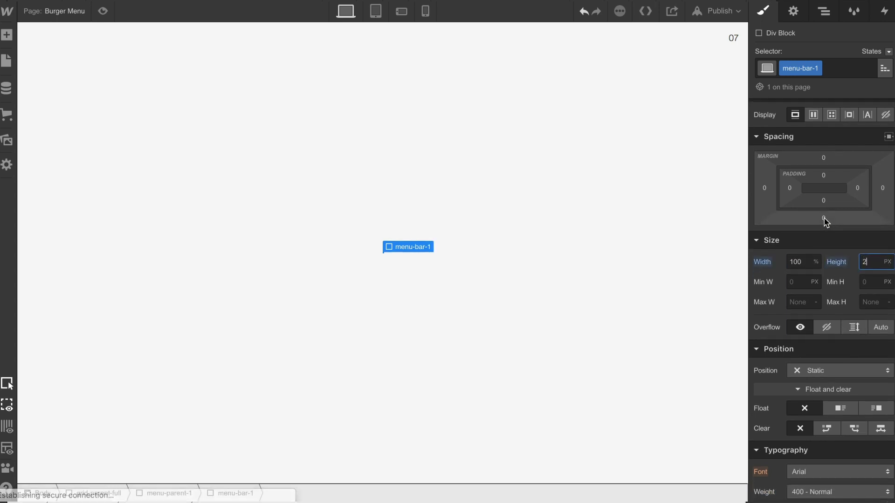
left_click(823, 232)
type("10")
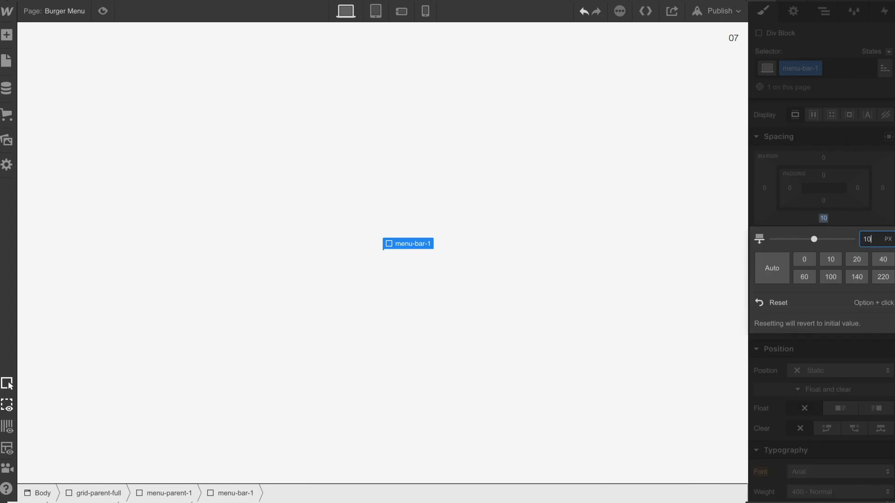
left_click(795, 217)
scroll(795, 216, "down", 10)
scroll(792, 243, "down", 3)
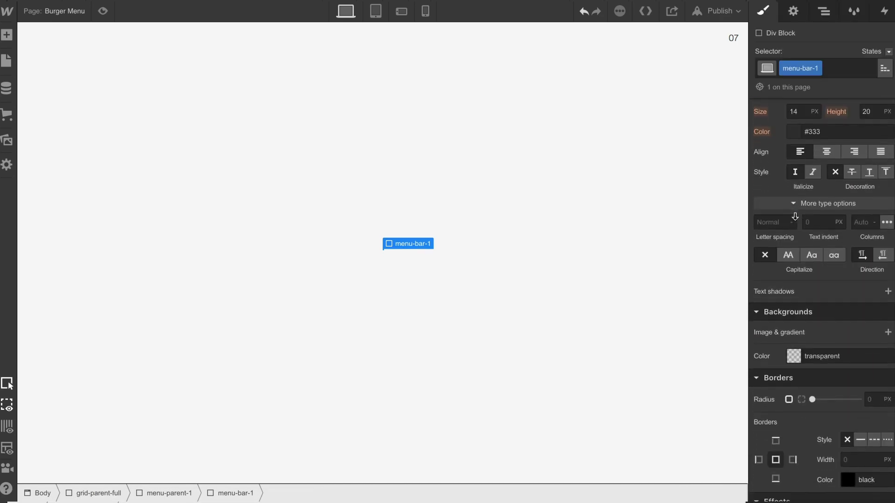
left_click(794, 353)
left_click(791, 489)
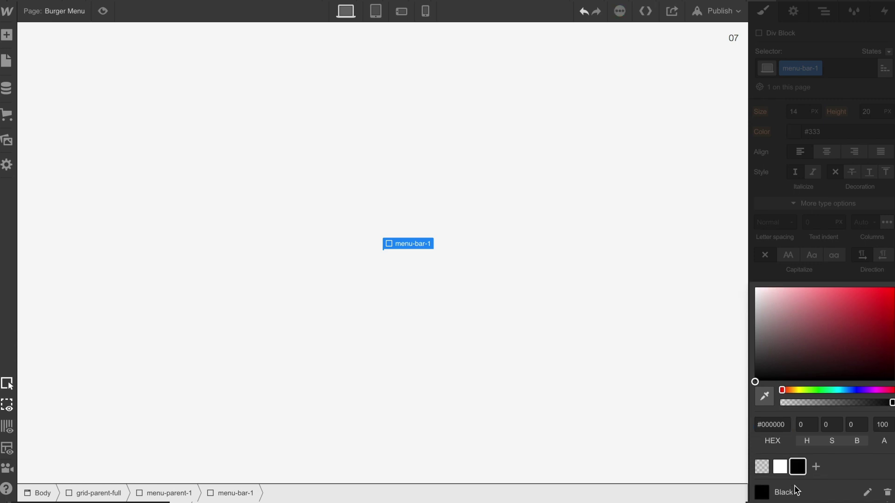
Step: Set the menu-parent-1 container width to 50 px
left_click(387, 265)
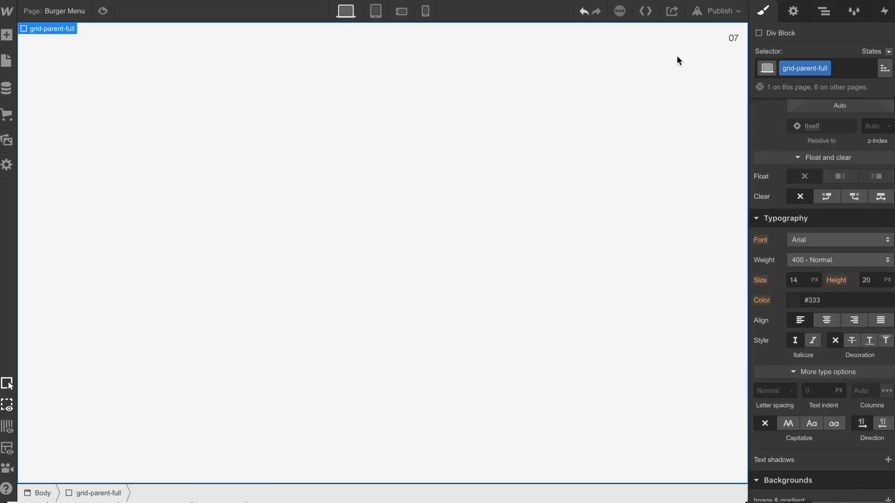
left_click(823, 11)
left_click(800, 116)
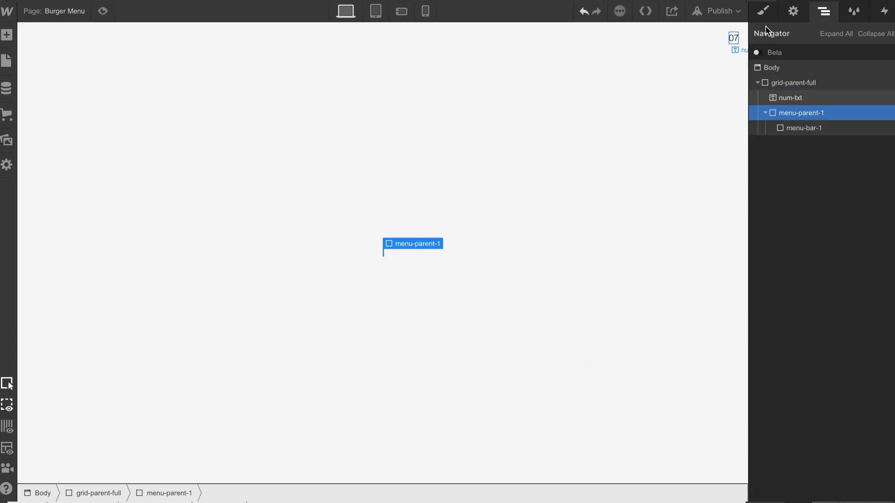
left_click(763, 11)
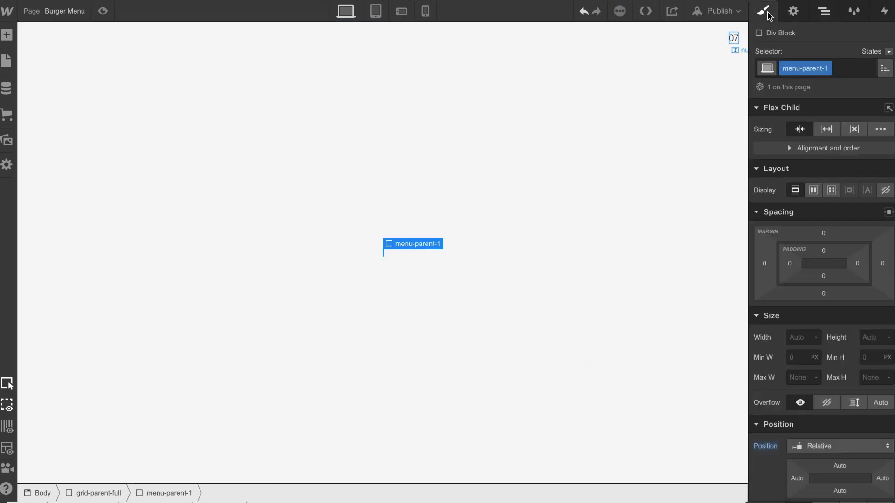
left_click(791, 336)
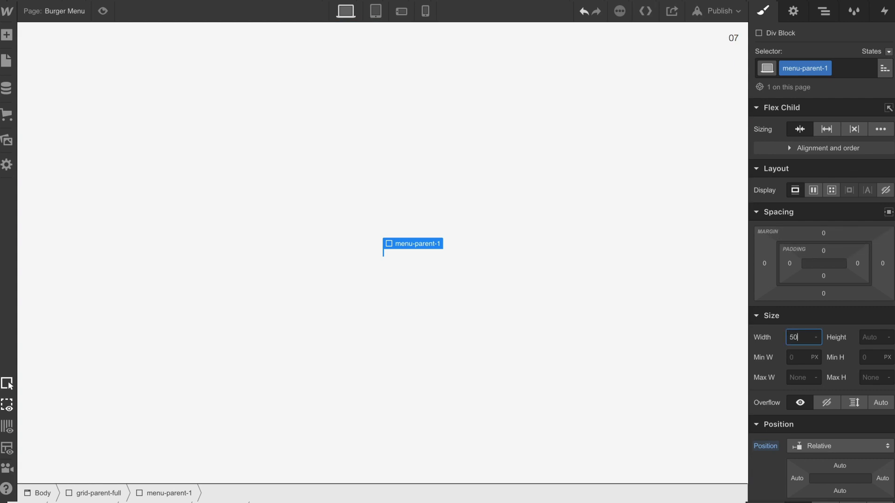
key("Return")
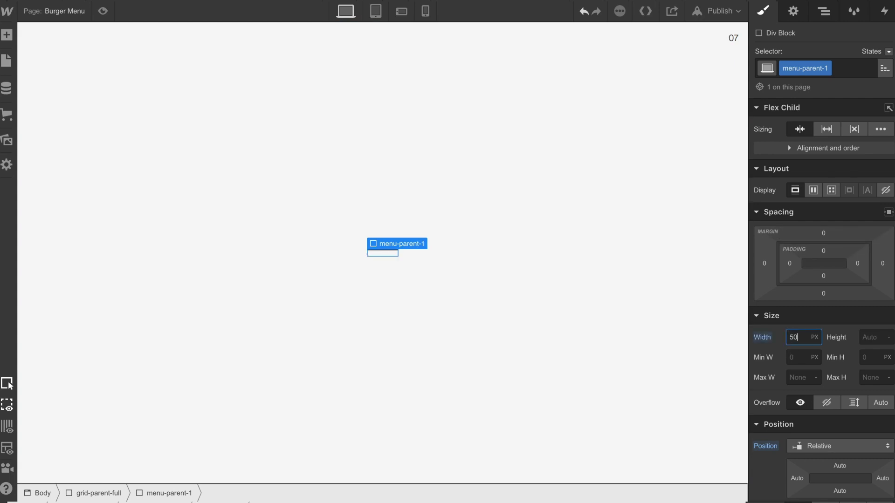
Step: Duplicate menu-bar-1 twice so three stacked bars form the hamburger icon
left_click(376, 383)
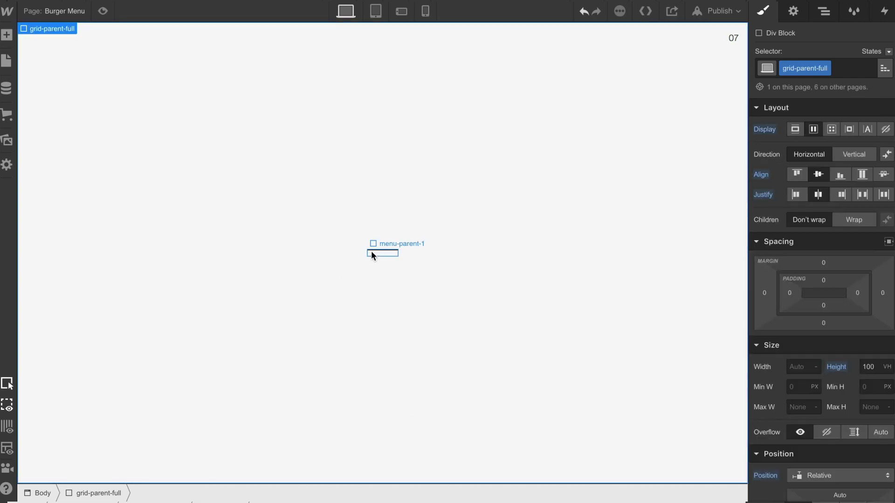
left_click(371, 253)
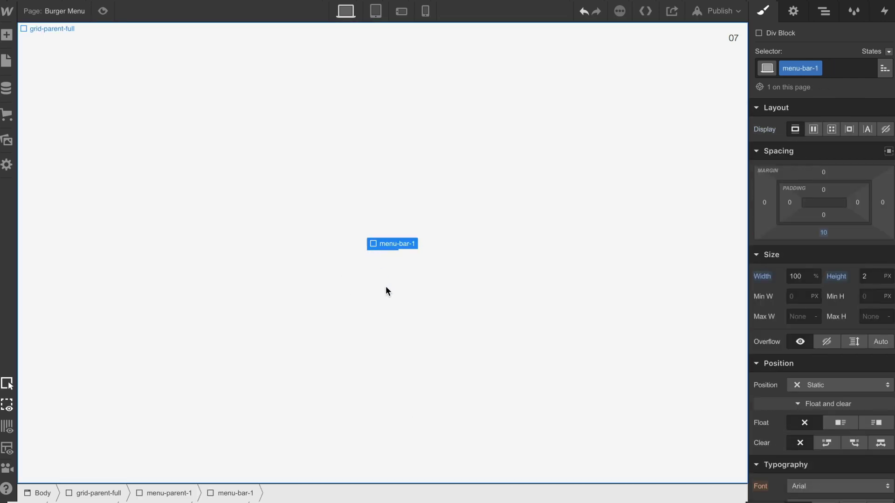
key("ctrl+d")
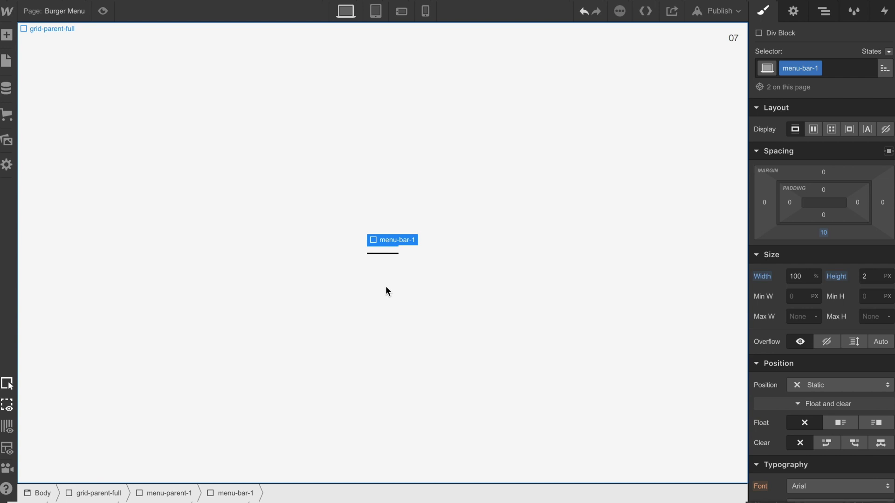
key("ctrl+d")
left_click(264, 257)
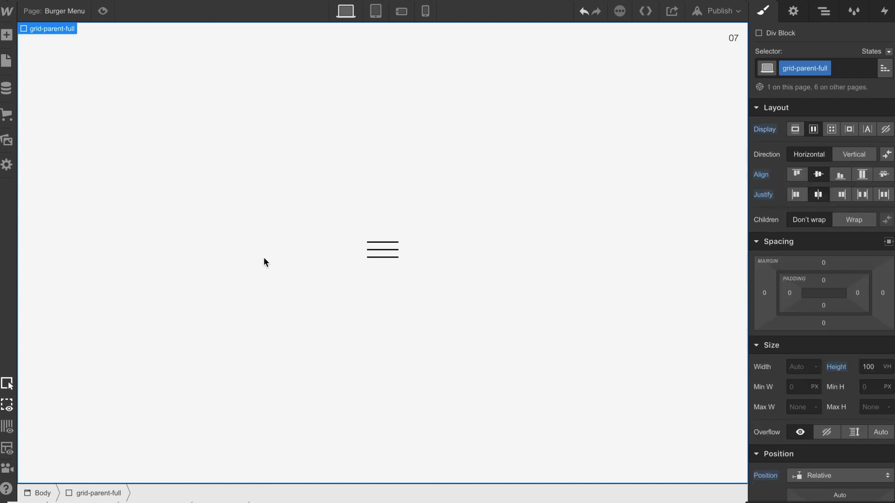
left_click(375, 256)
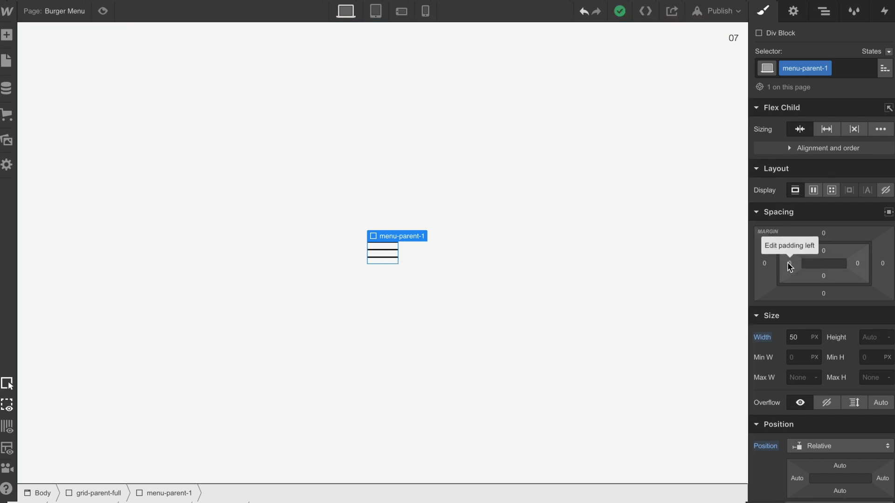
Step: Add 10 px padding on every side of menu-parent-1
left_click_drag(788, 263, 808, 266)
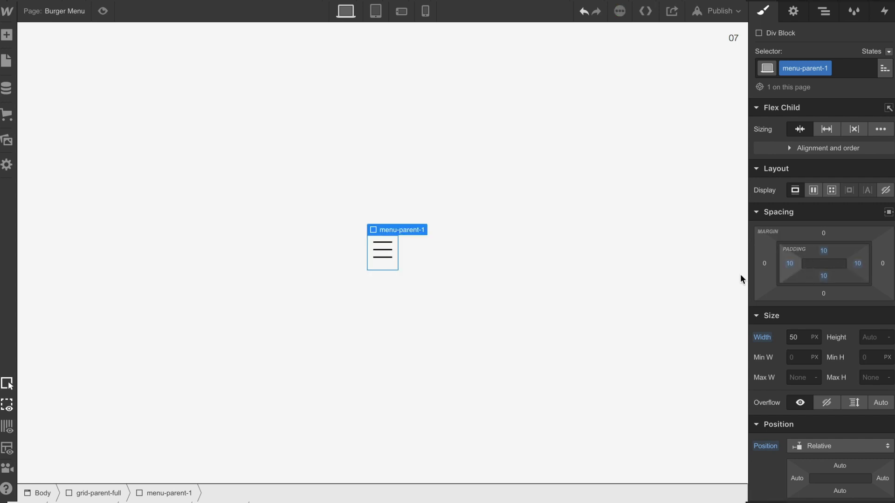
left_click(377, 256)
left_click(380, 266)
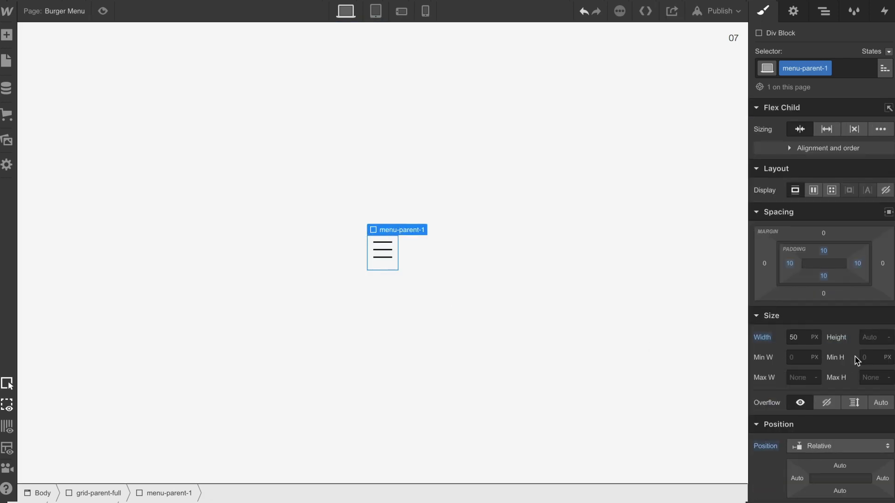
Step: Try different container heights, settling menu-parent-1 at 47 px tall
left_click(870, 338)
type("40")
key("Return")
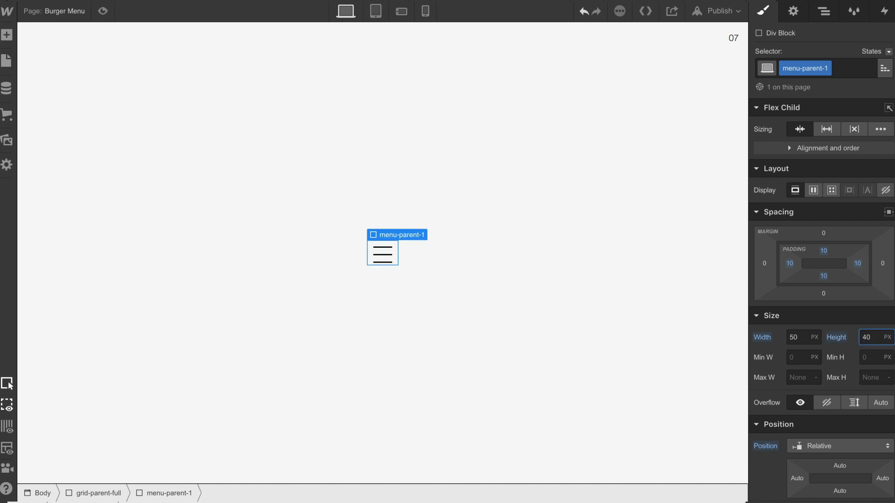
key("Up")
key("Up")
key("Up")
key("Up")
key("Up")
key("Up")
key("Up")
key("Up")
key("Up")
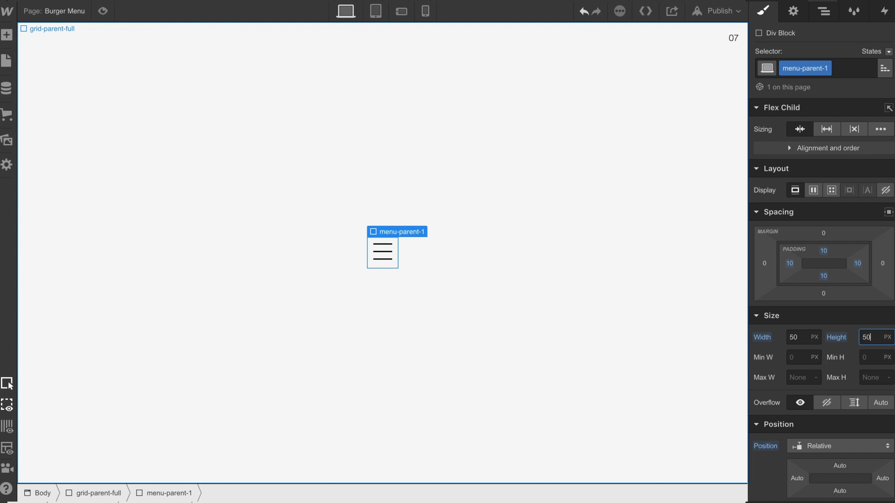
left_click(326, 263)
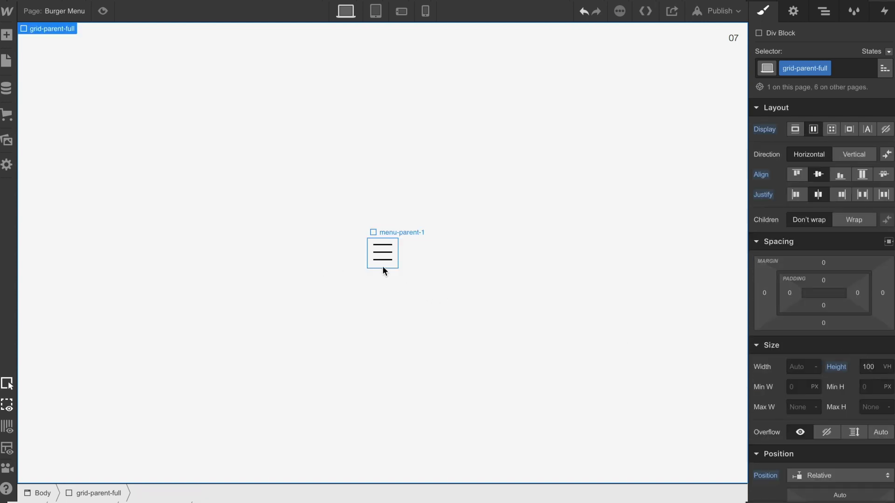
left_click(383, 266)
left_click(870, 337)
type("47")
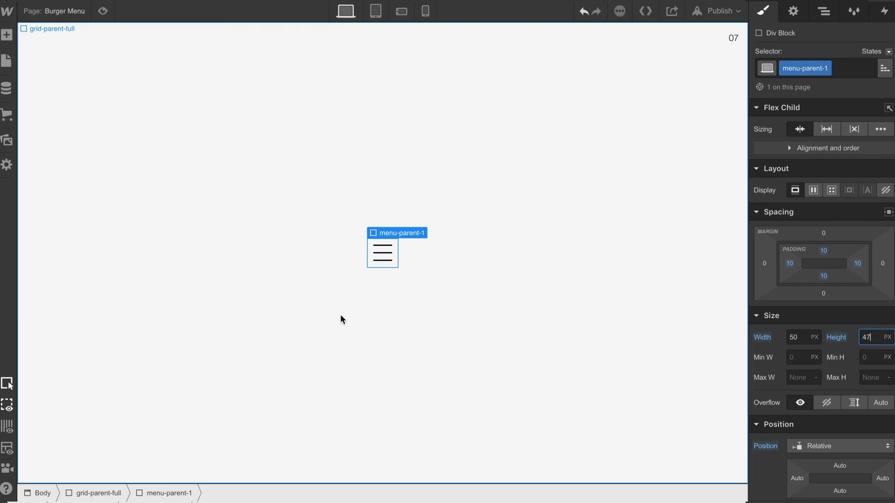
left_click(306, 270)
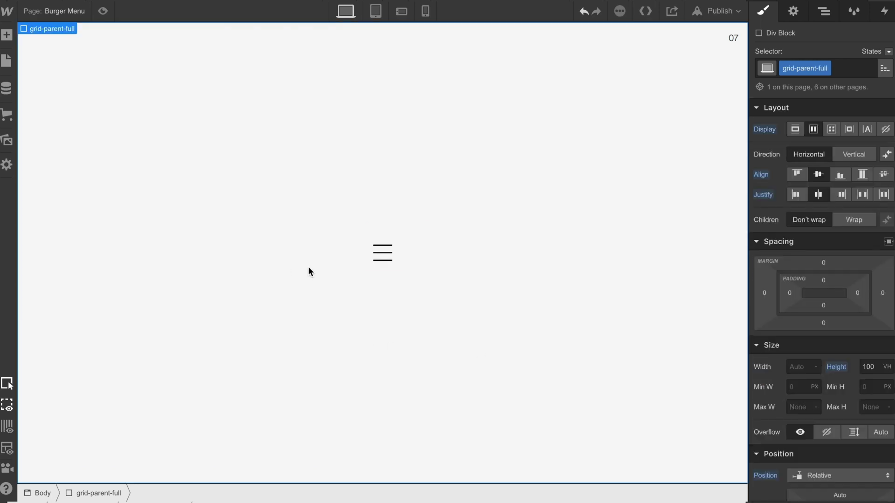
Step: Reduce the menu-bar-1 bottom margin to 8 px
left_click(380, 266)
left_click(350, 289)
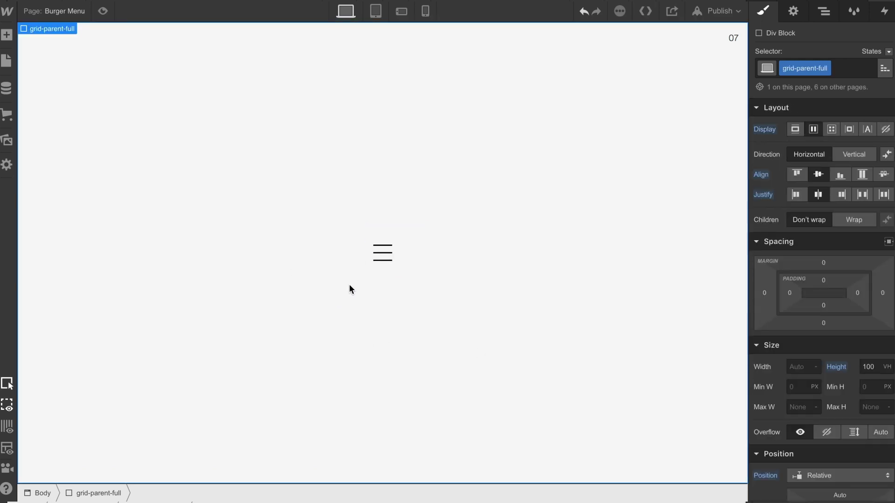
left_click(381, 245)
left_click_drag(824, 232, 828, 237)
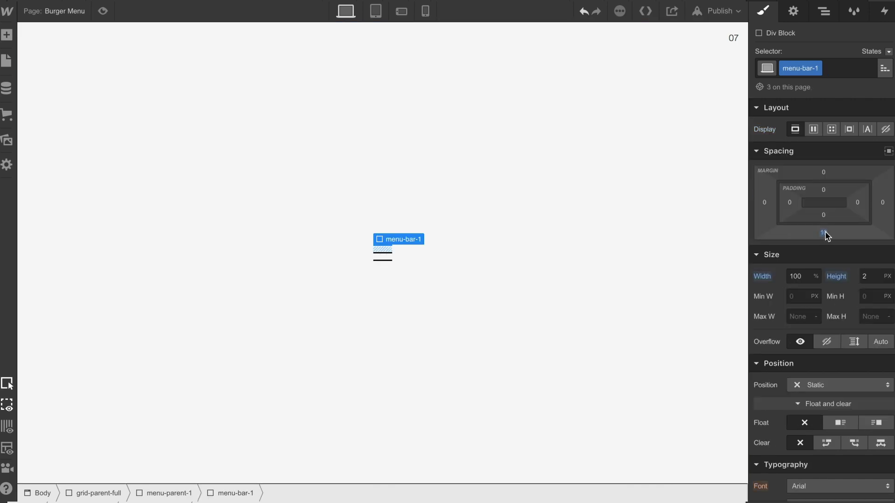
left_click(829, 236)
type("8")
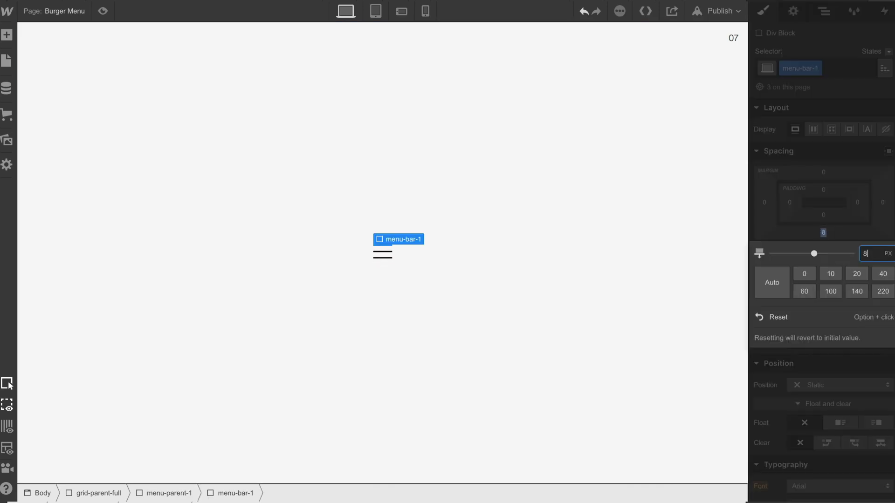
left_click(309, 313)
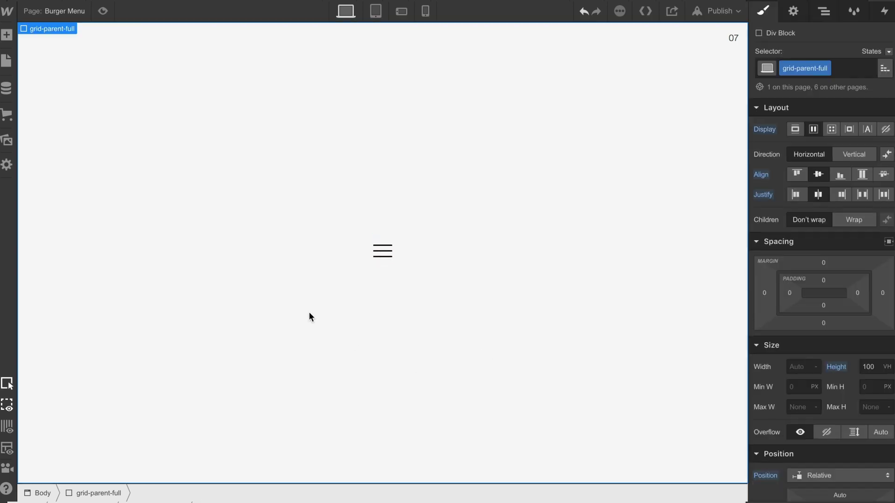
Step: Set menu-parent-1 to 40 px tall with Overflow Hidden
left_click(376, 266)
left_click(868, 337)
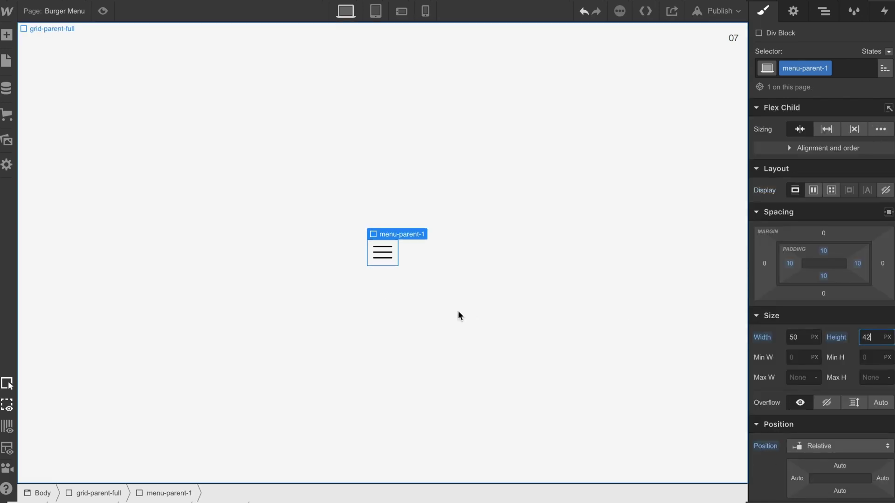
left_click(423, 321)
left_click(368, 262)
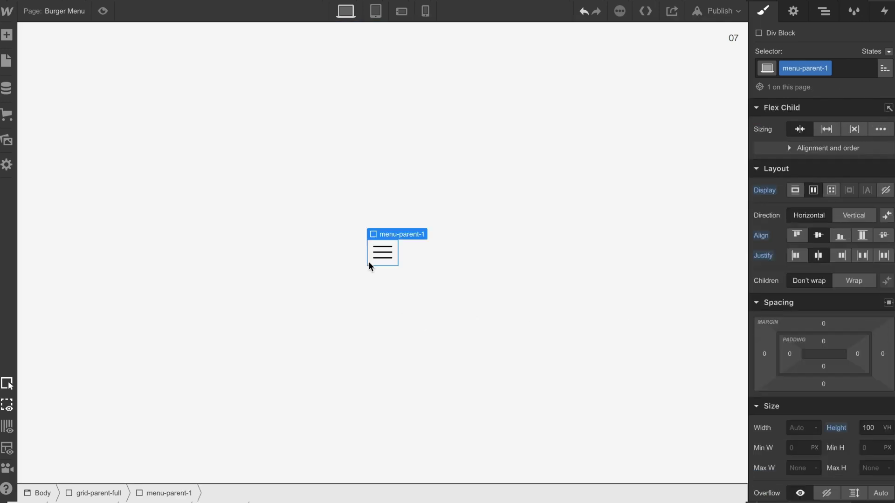
left_click(868, 337)
type("41")
left_click(476, 338)
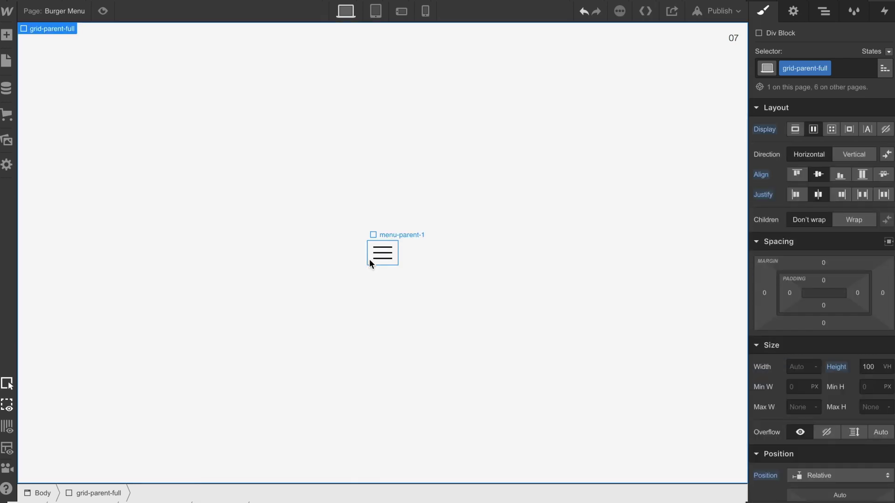
left_click(369, 262)
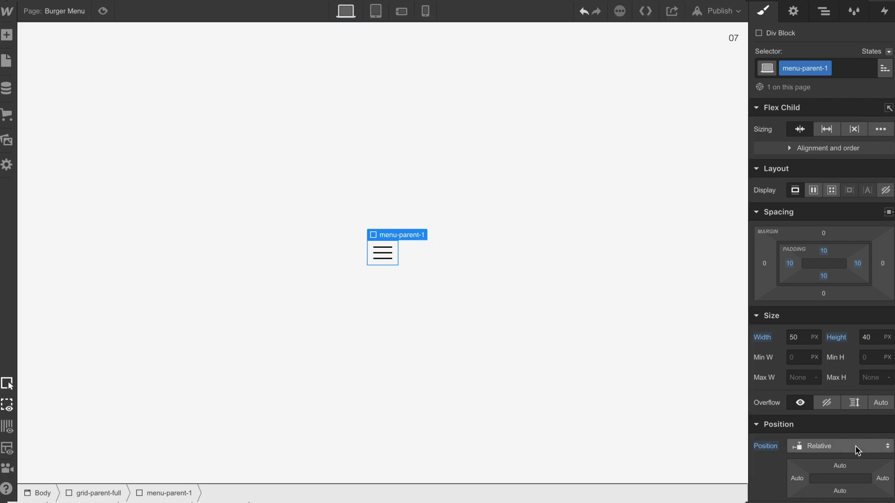
left_click(827, 404)
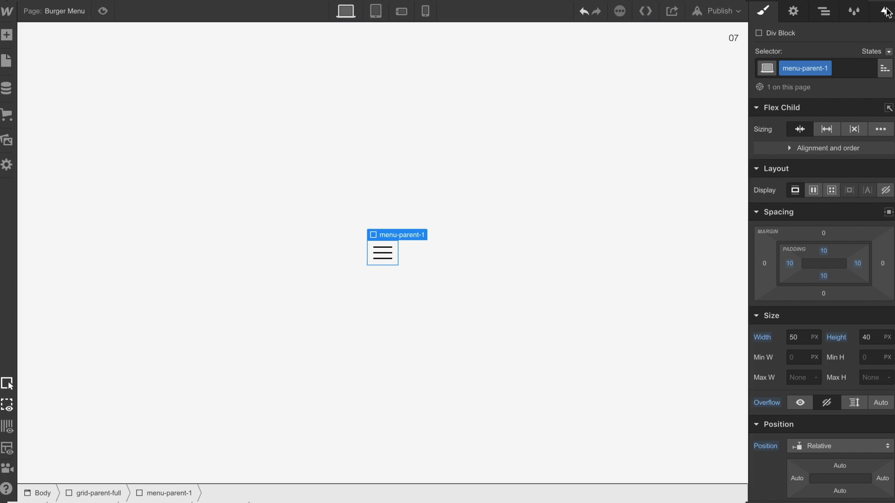
key("h")
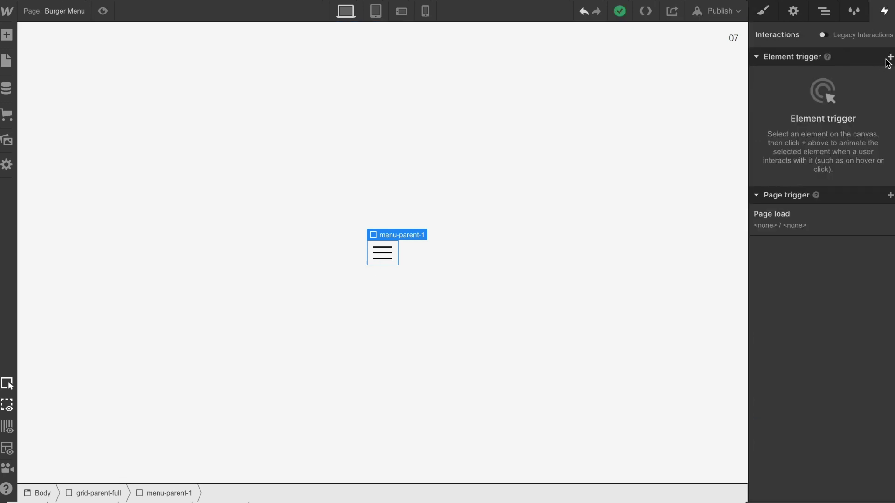
Step: Add a Mouse click (tap) trigger that starts a new animation named 07-menu-btn
left_click(886, 59)
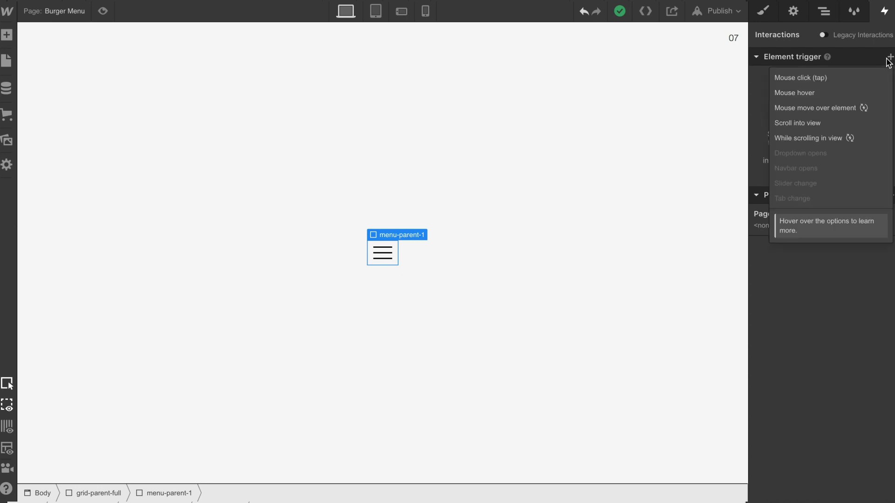
left_click(783, 77)
left_click(803, 125)
left_click(806, 153)
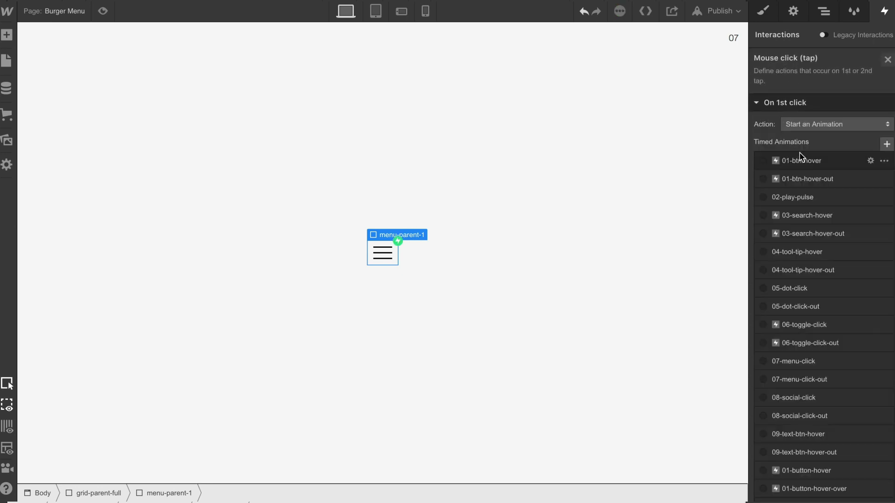
left_click(887, 144)
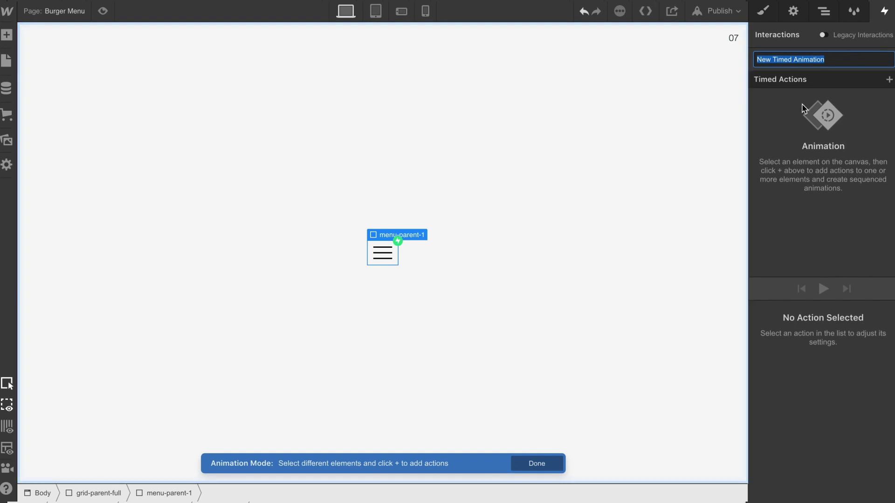
type("07-menu")
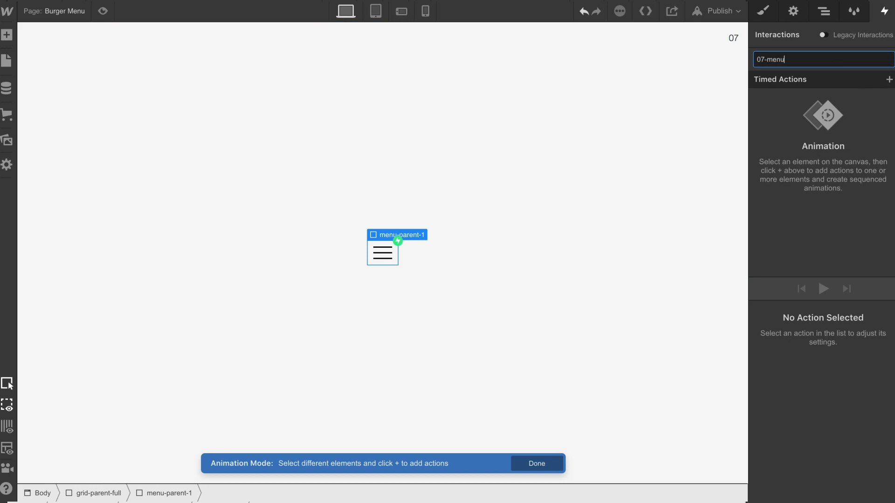
type("-btn")
key("Return")
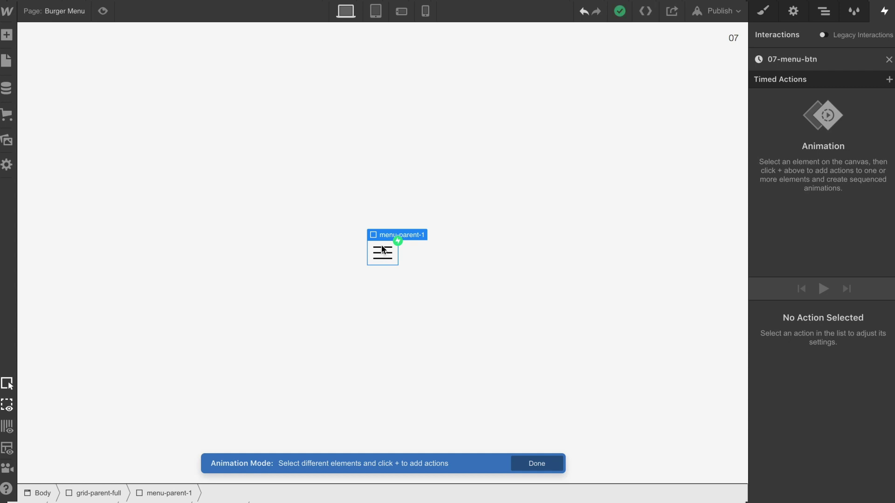
Step: Add an initial-state Move on the selected top bar with Y 0
left_click(381, 248)
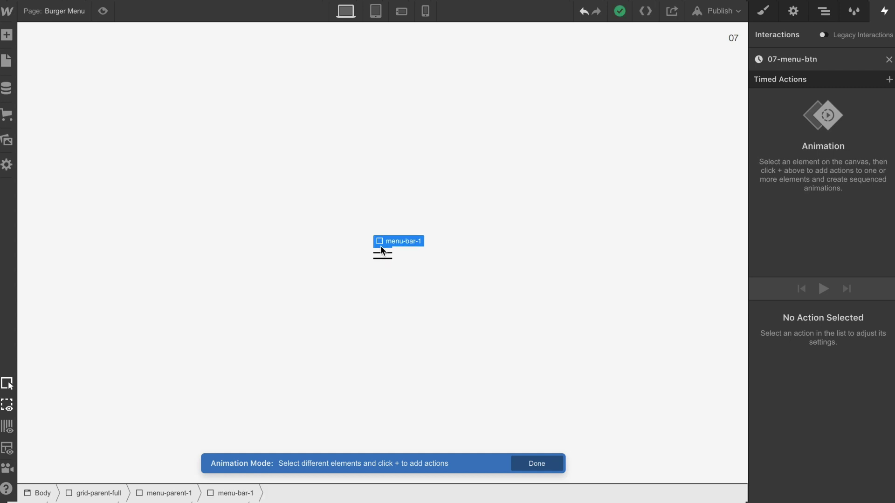
left_click(888, 80)
left_click(829, 114)
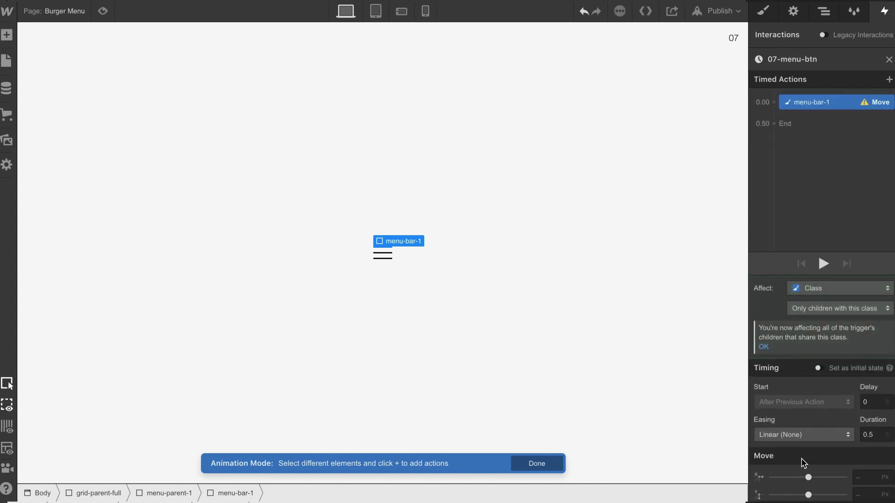
left_click(812, 289)
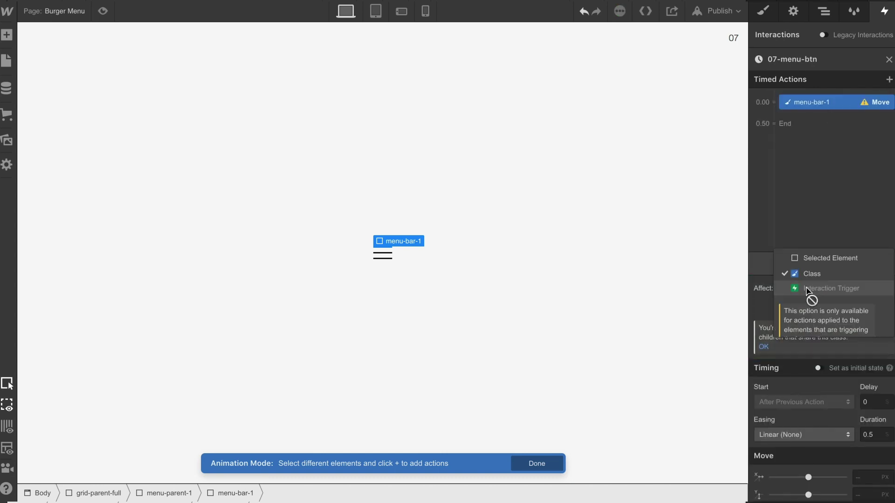
left_click(802, 258)
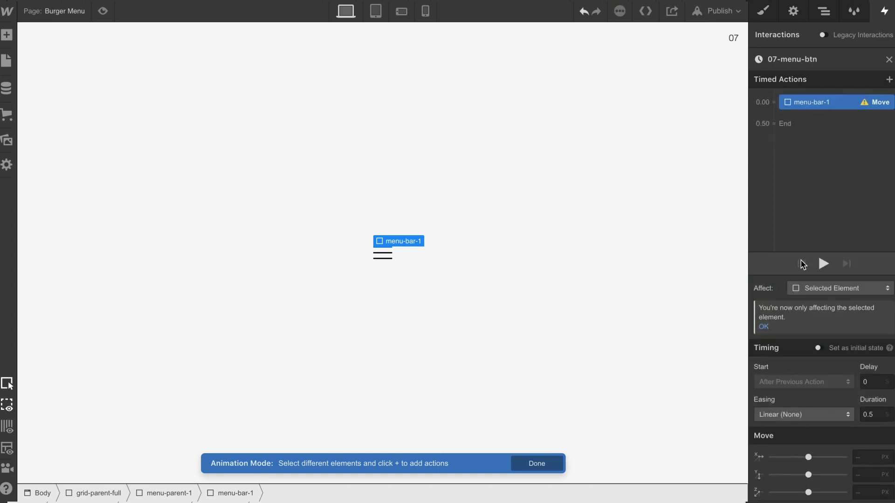
left_click(818, 349)
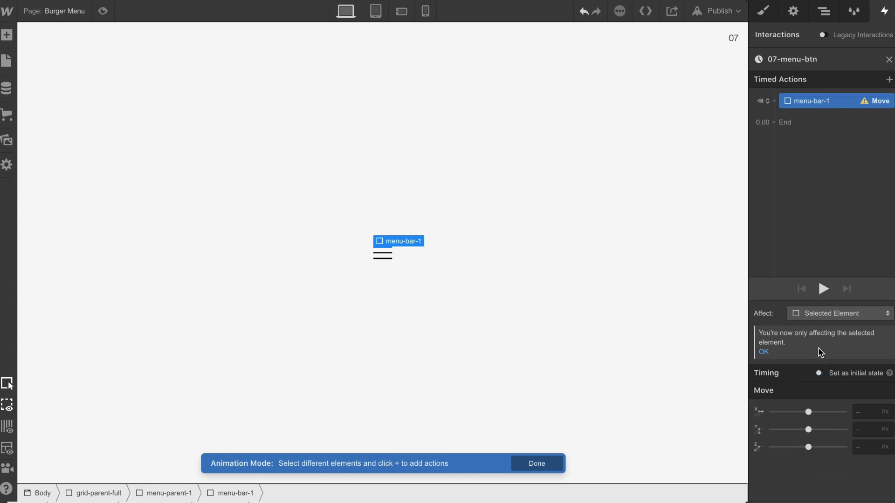
left_click(860, 435)
type("0")
Step: Add a second Move on the bar shifting Y 9 px with Ease easing
left_click(776, 101)
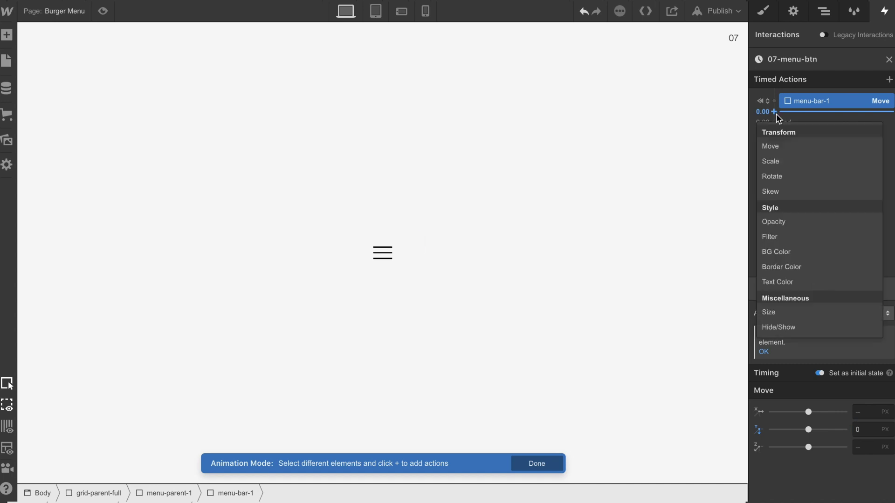
left_click(776, 145)
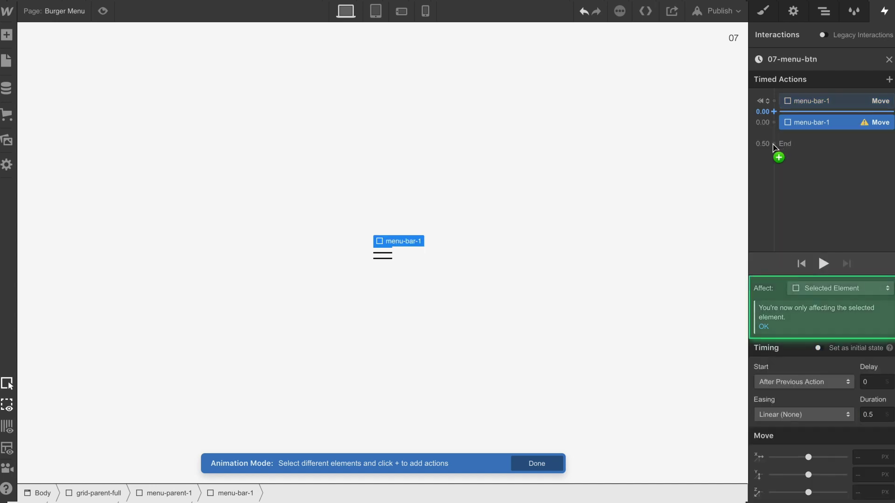
left_click(868, 475)
type("5")
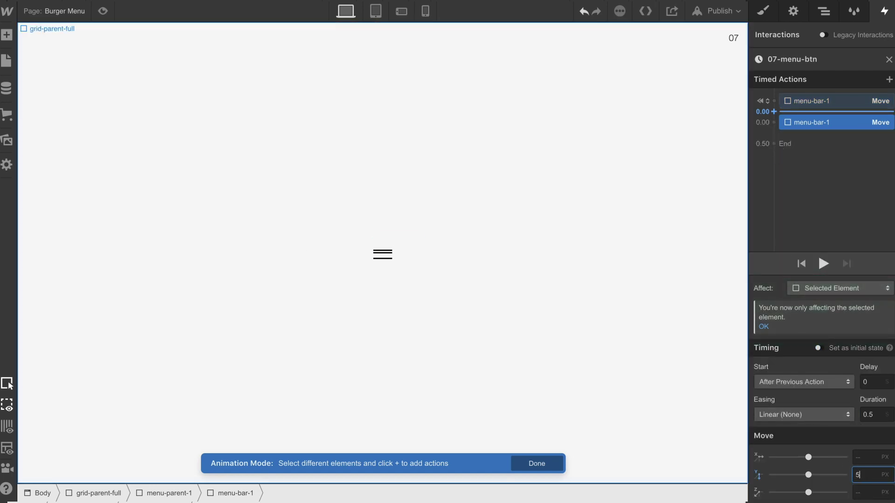
key("BackSpace")
type("8")
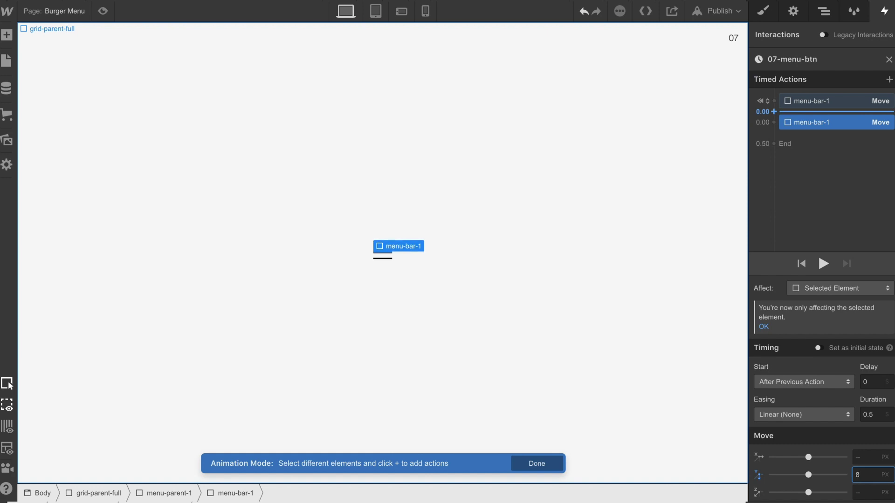
key("BackSpace")
type("9")
left_click(795, 412)
left_click(794, 412)
left_click(762, 40)
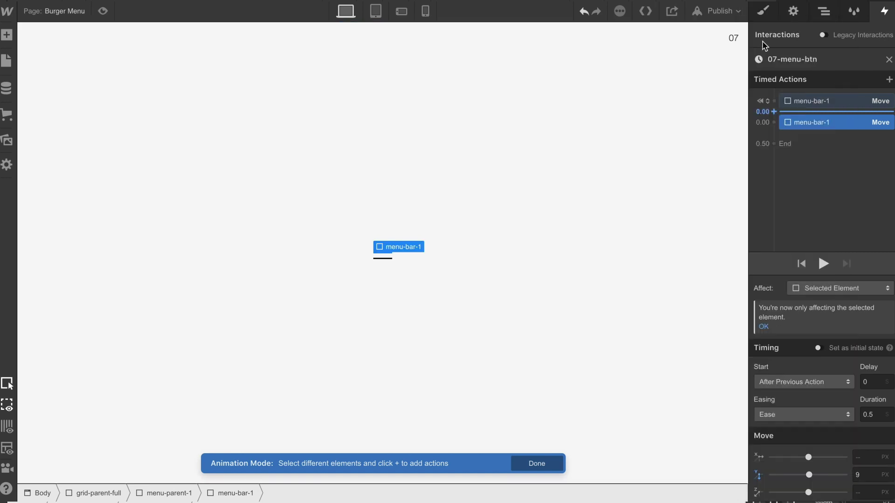
Step: Add two more Move actions on menu-bar-1, limited to the selected element
left_click(383, 259)
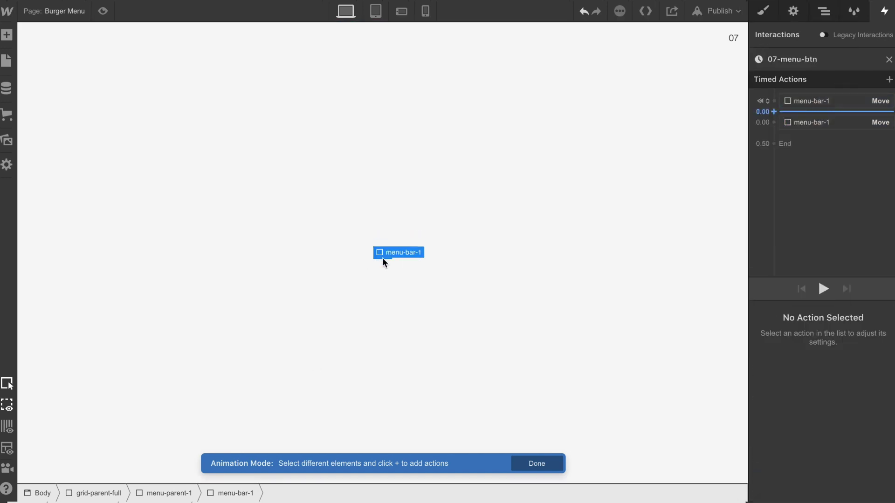
left_click(773, 107)
left_click(770, 139)
left_click(810, 313)
left_click(808, 284)
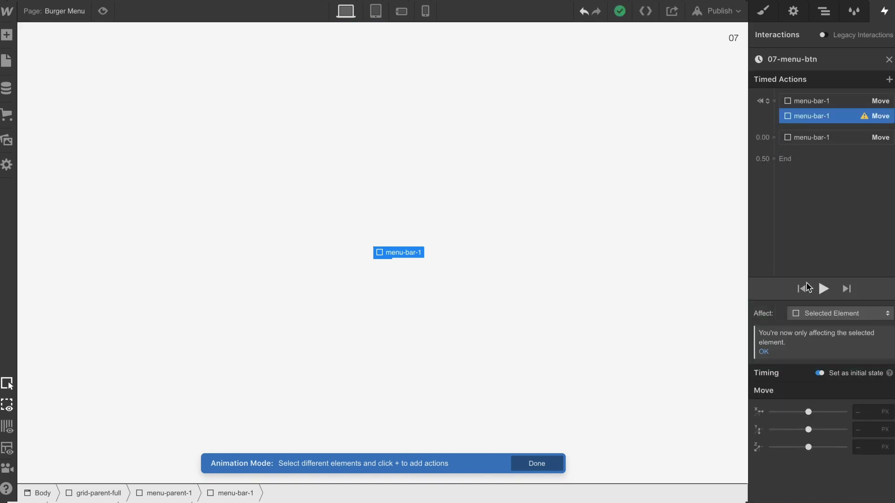
left_click(774, 138)
left_click(772, 176)
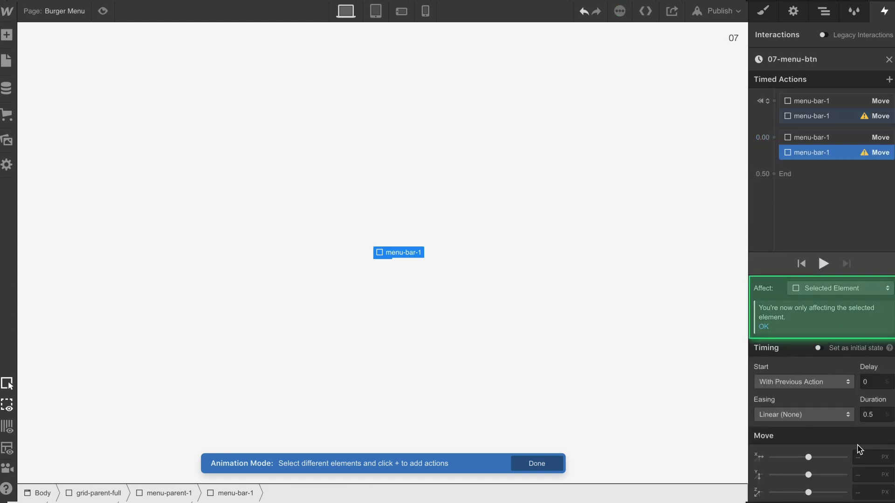
Step: Set the new initial Move to Y 0 and the animated Move to Y 9 px
left_click(816, 116)
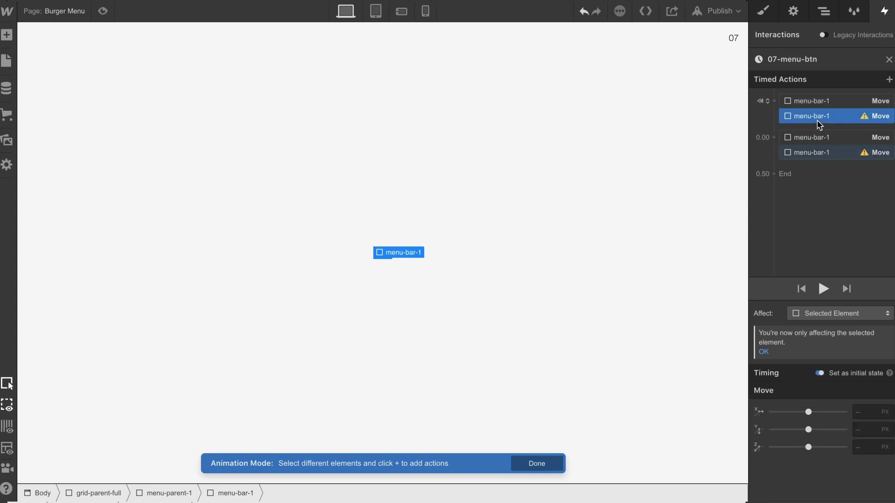
left_click(862, 430)
type("0")
left_click(803, 153)
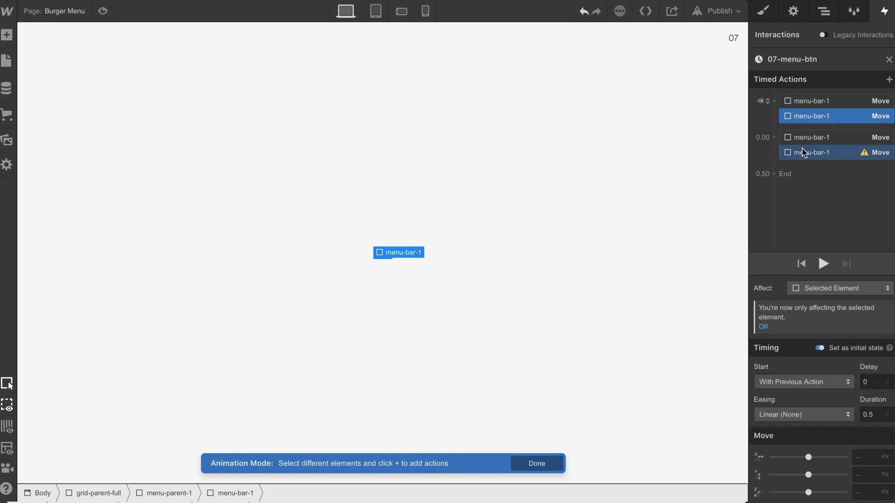
left_click(865, 475)
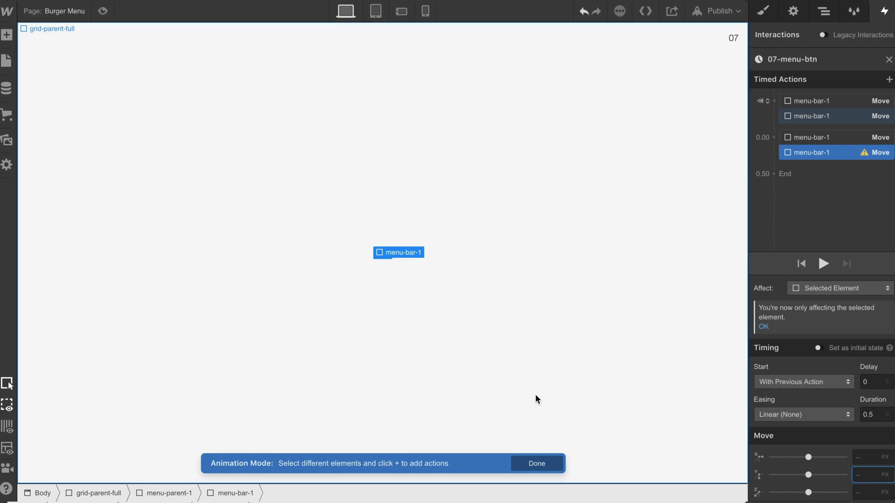
type("6")
key("BackSpace")
type("9")
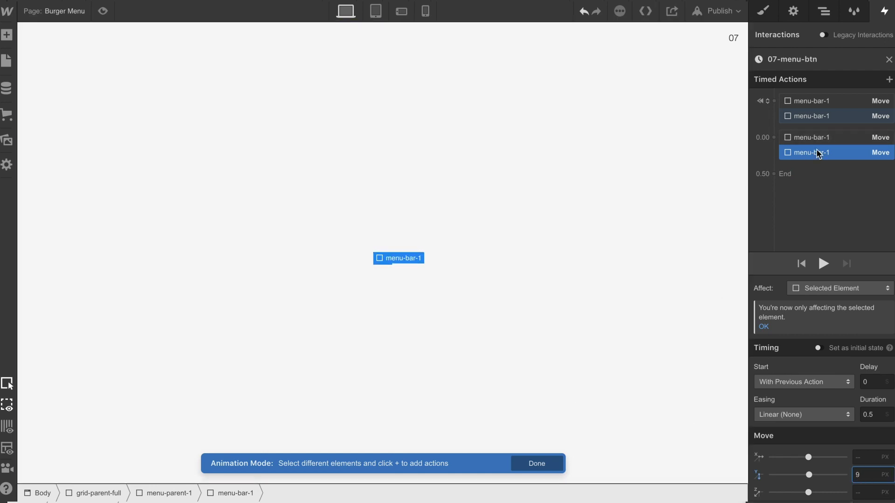
key("Return")
Step: Give both new Moves Ease easing and a 0.3 s duration
left_click(812, 137, "shift")
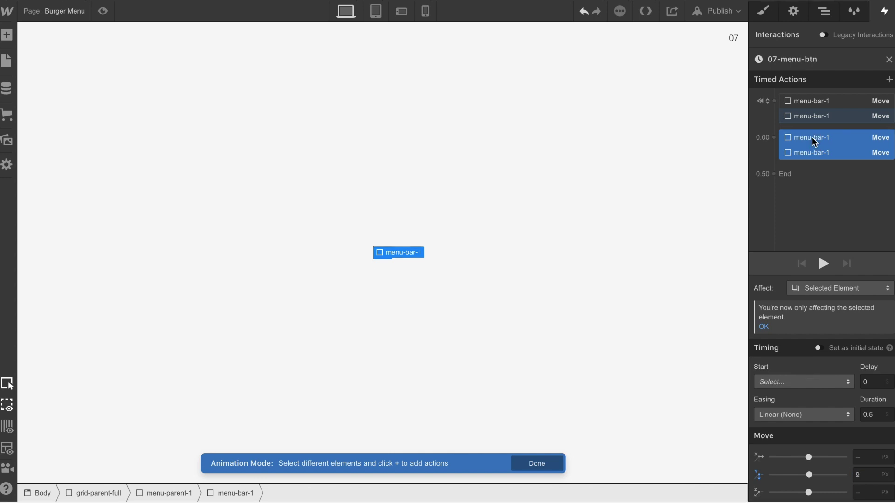
left_click(772, 415)
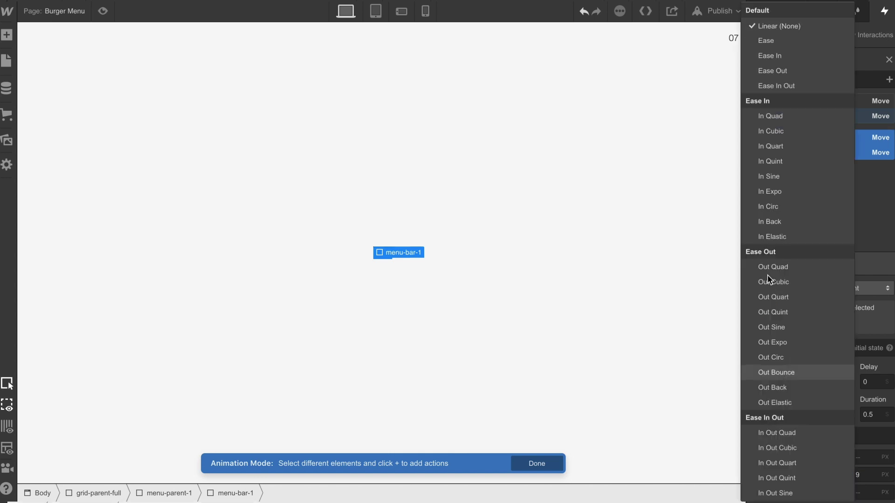
left_click(768, 41)
left_click(878, 419)
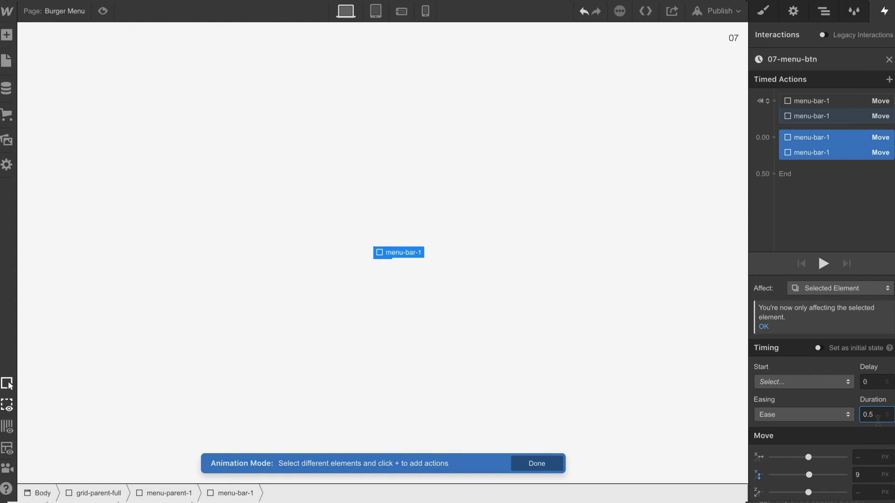
Step: Change the fourth Move's Y from 9 to -9 px and test the hamburger animation
left_click(320, 256)
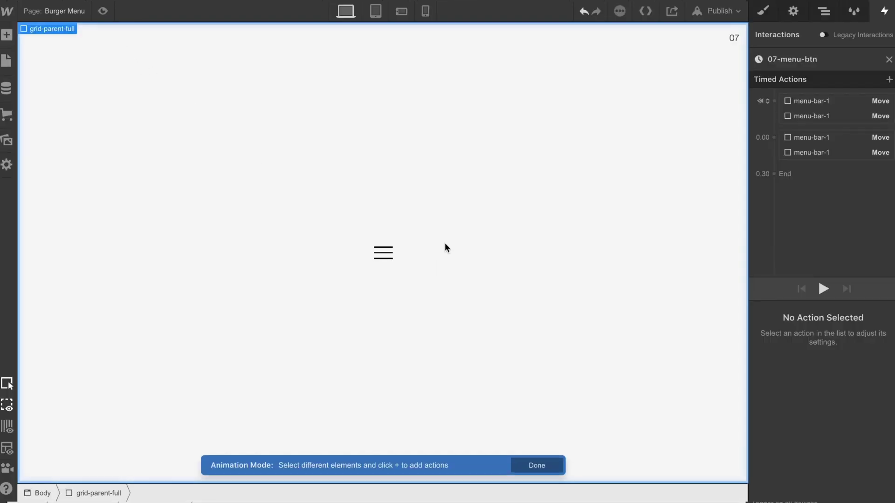
left_click(814, 152)
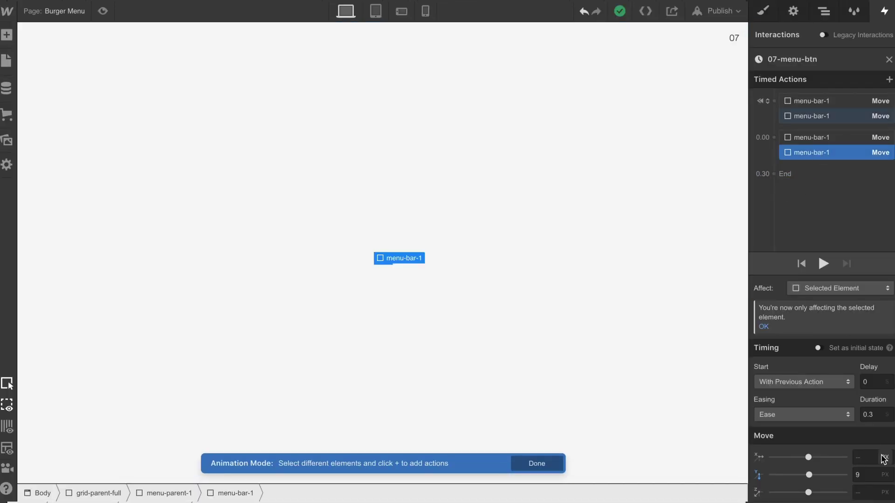
left_click(867, 475)
type("-9")
key("Return")
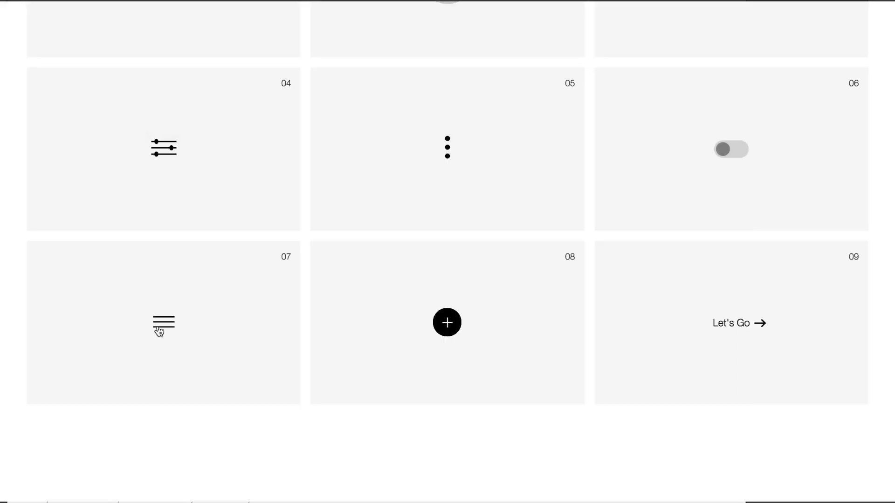
left_click(159, 330)
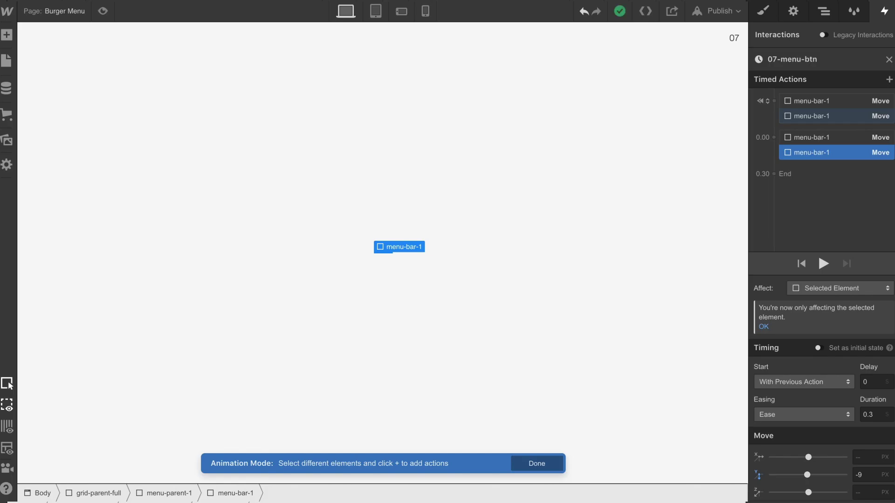
Step: Add a starting-state Move on the Selected Element with X offset 0
left_click(811, 101)
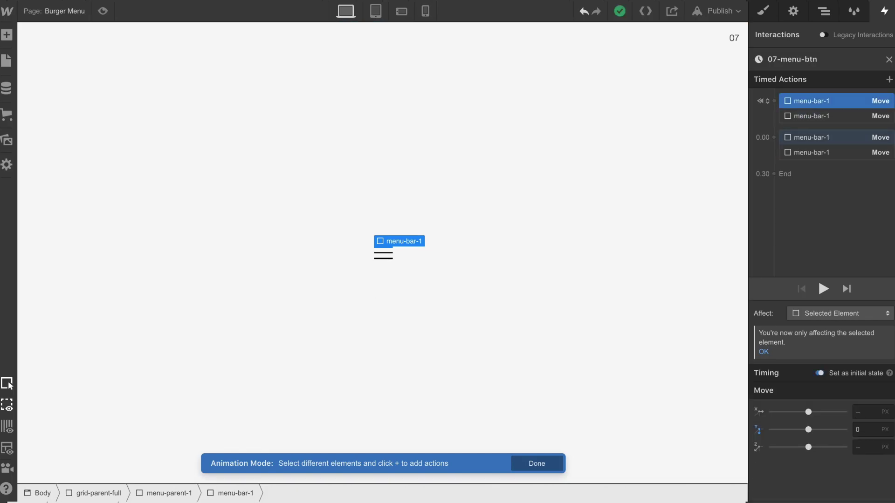
left_click(384, 252)
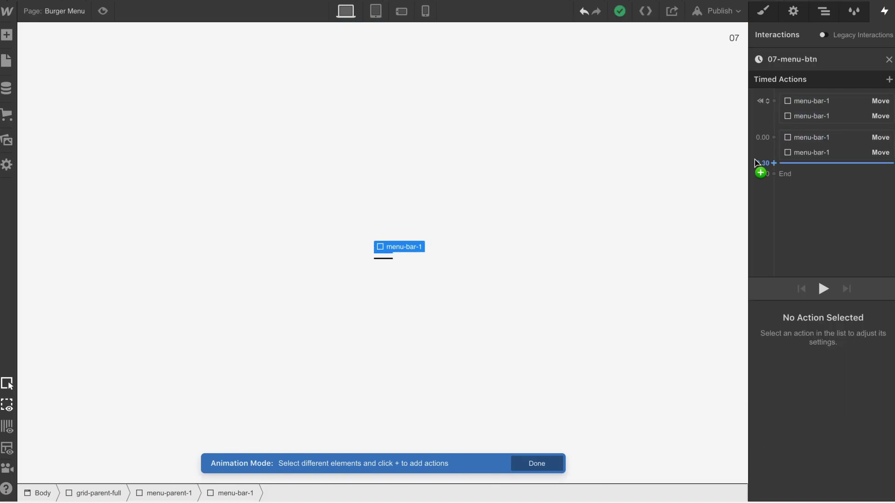
left_click(776, 108)
left_click(769, 139)
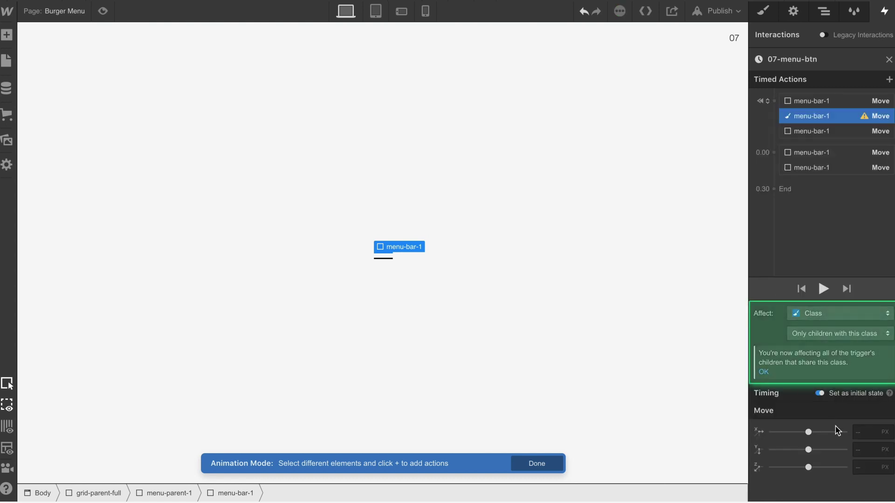
left_click(813, 315)
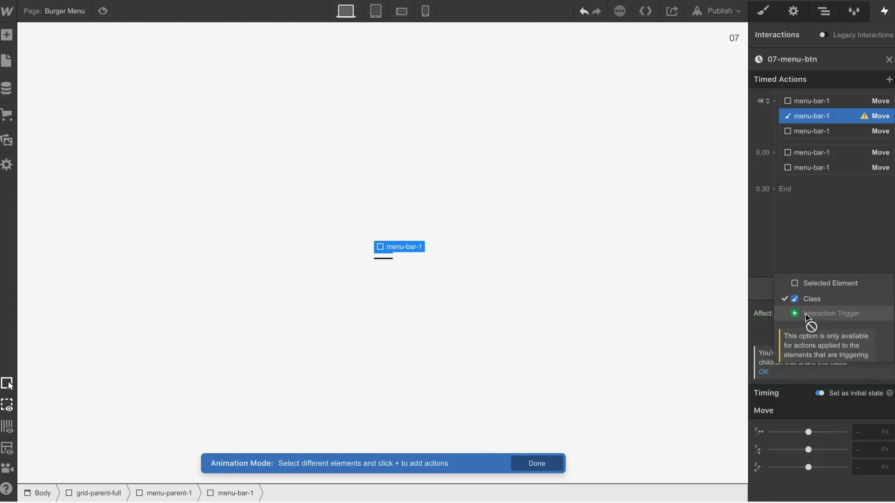
left_click(795, 284)
left_click(859, 412)
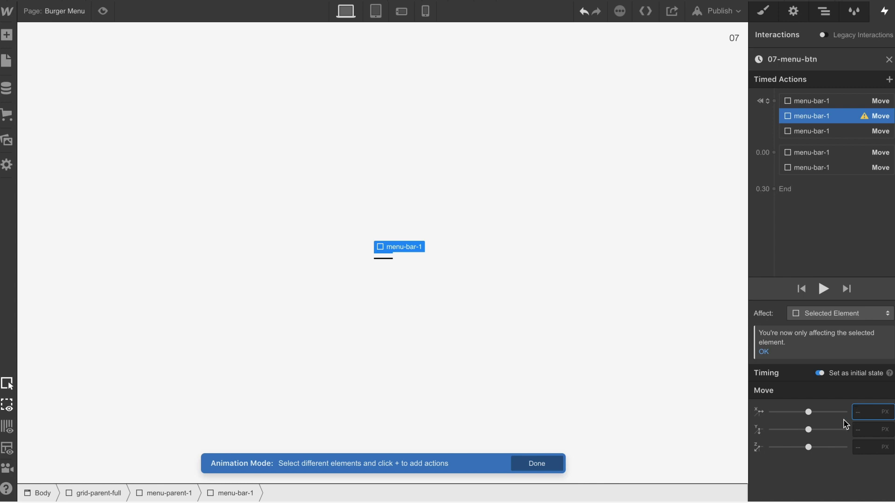
type("0")
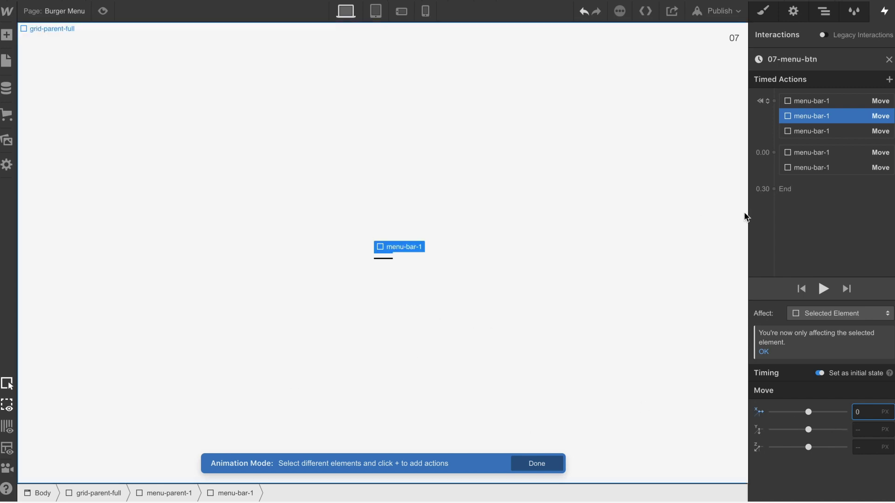
Step: Add a click-animation Move that slides the bar 50 px on X
left_click(775, 154)
left_click(772, 190)
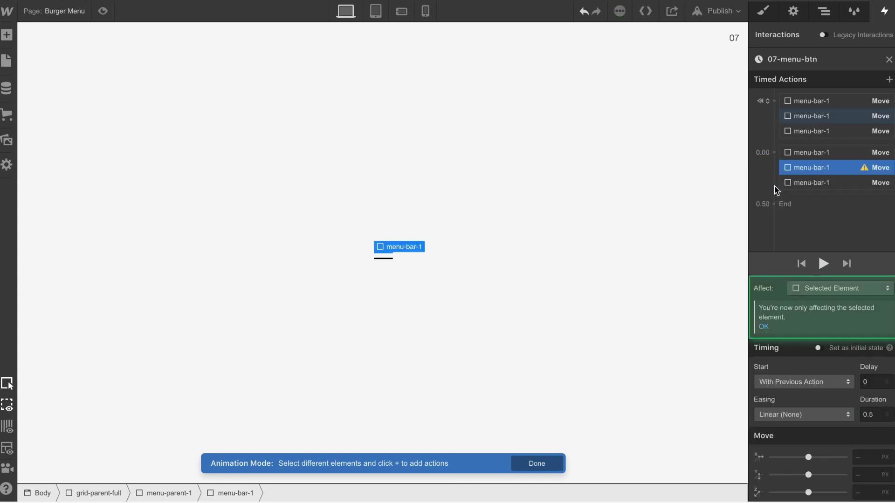
left_click(863, 457)
type("10")
key("BackSpace")
key("BackSpace")
type("40")
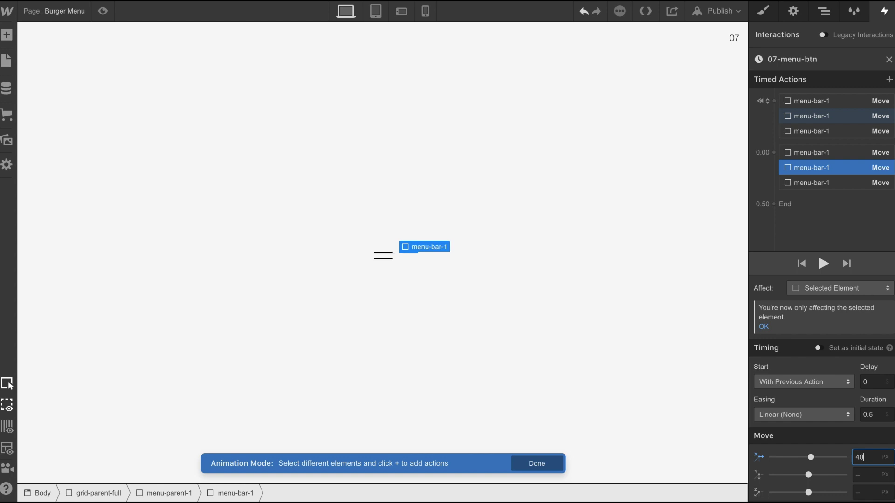
key("BackSpace")
key("BackSpace")
type("50")
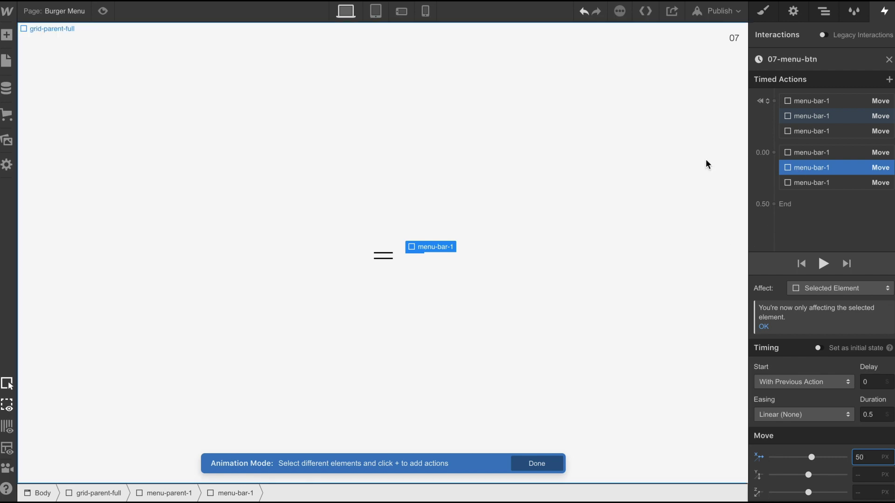
Step: Delay both vertical bar moves by 0.2 s and give the slide Ease easing
left_click(824, 152)
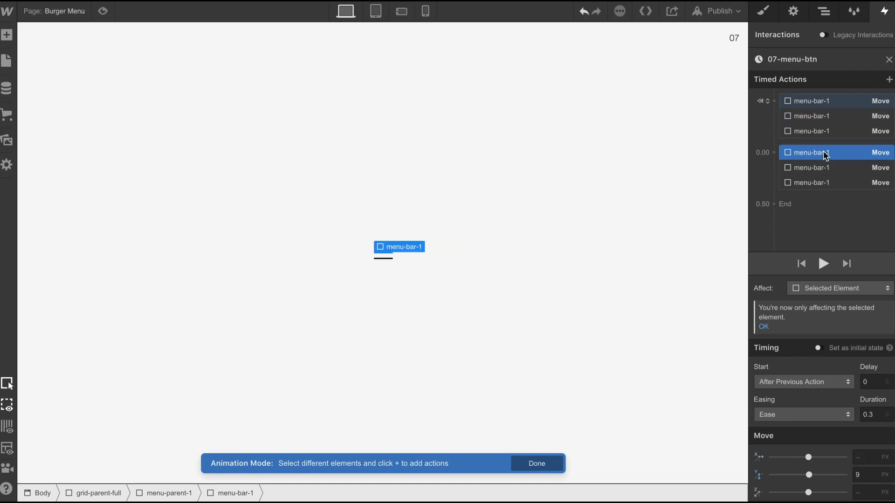
left_click(827, 184, "shift")
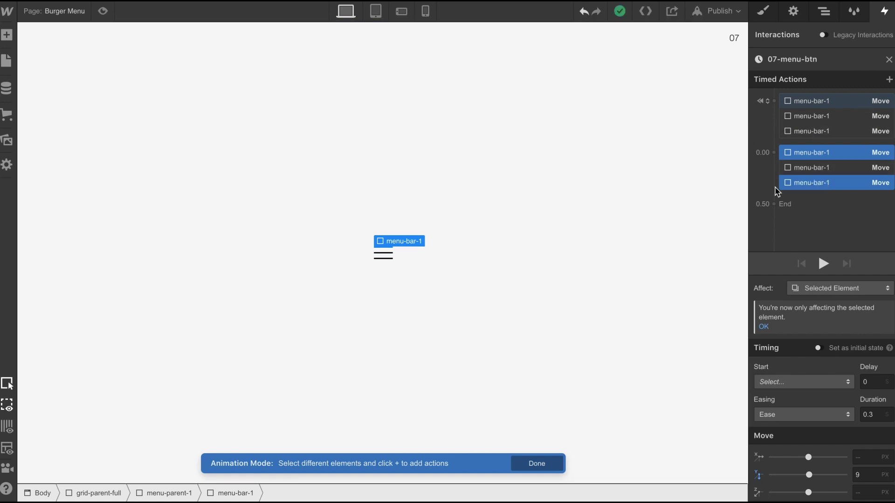
left_click(871, 382)
type(".2")
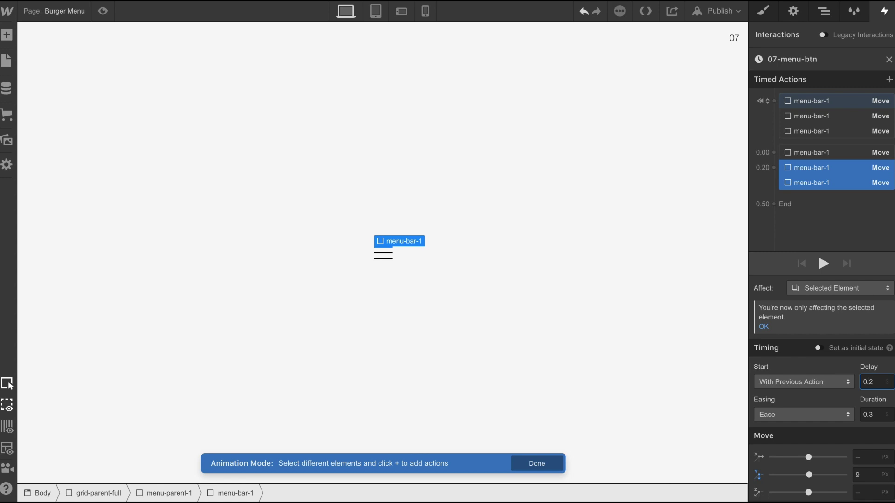
left_click(796, 152)
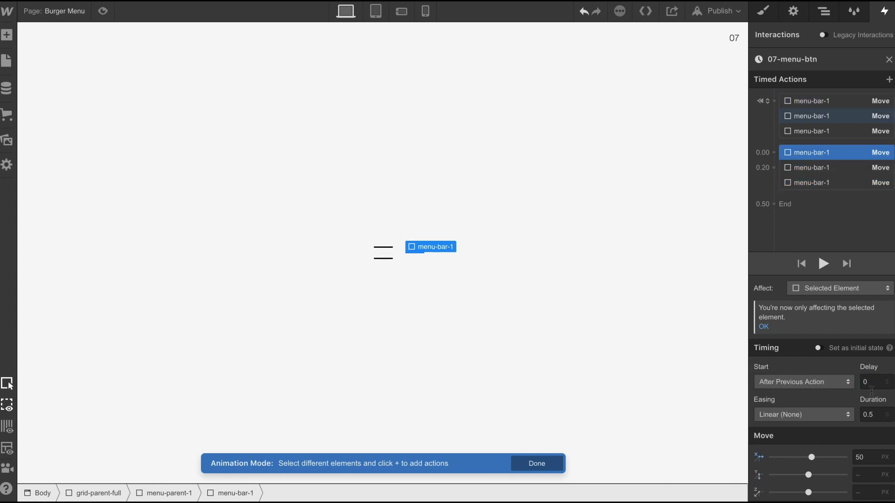
left_click(814, 416)
left_click(765, 39)
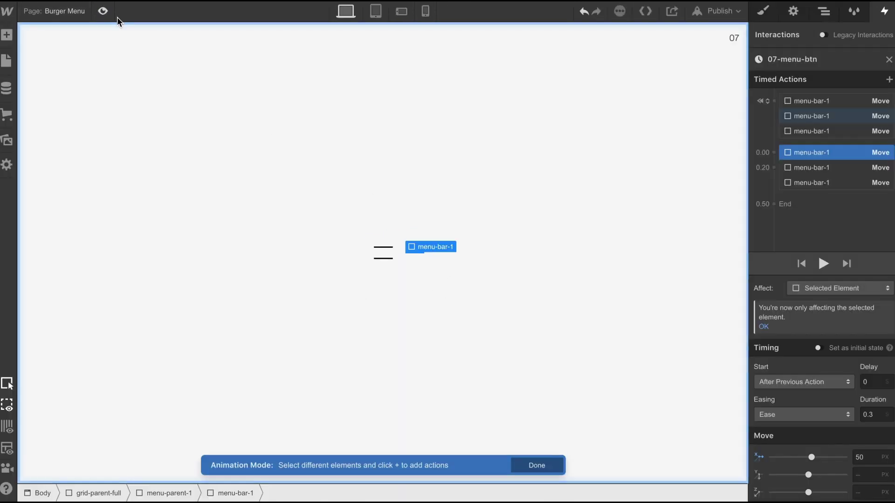
Step: Add a starting-state Rotate for menu-bar-1 with Z rotation 0
left_click(805, 168)
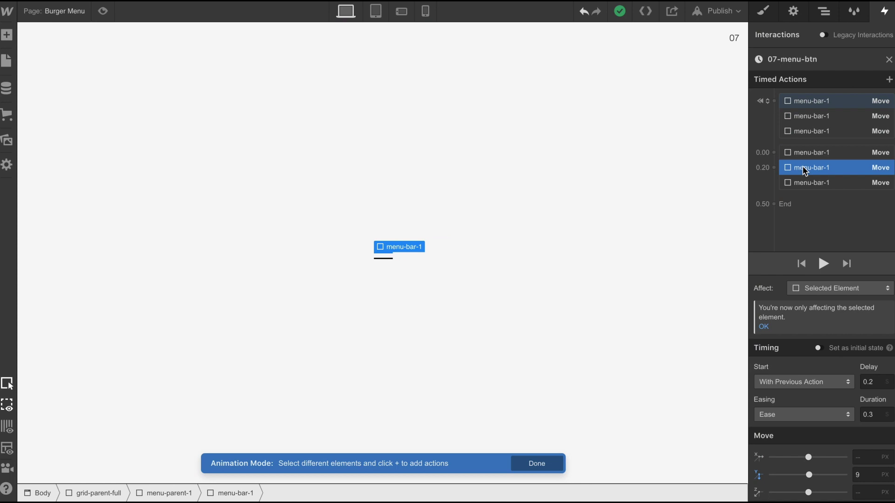
left_click_drag(805, 170, 778, 198)
left_click(778, 197)
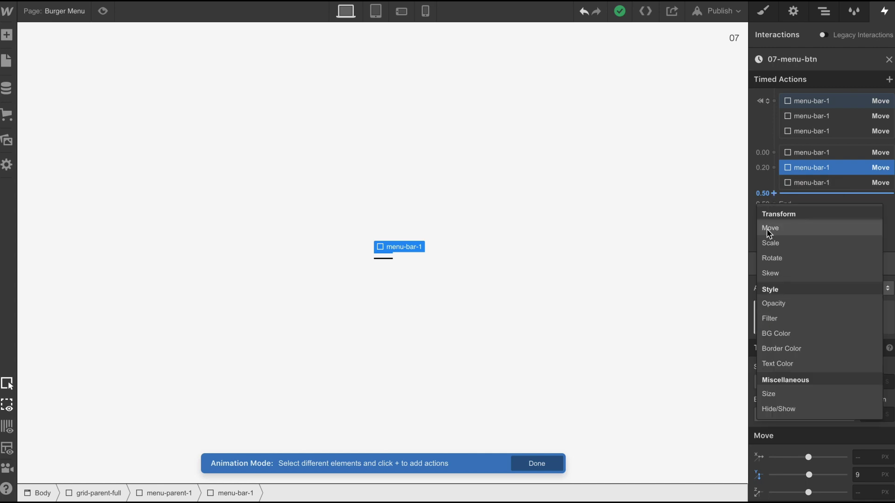
left_click(774, 101)
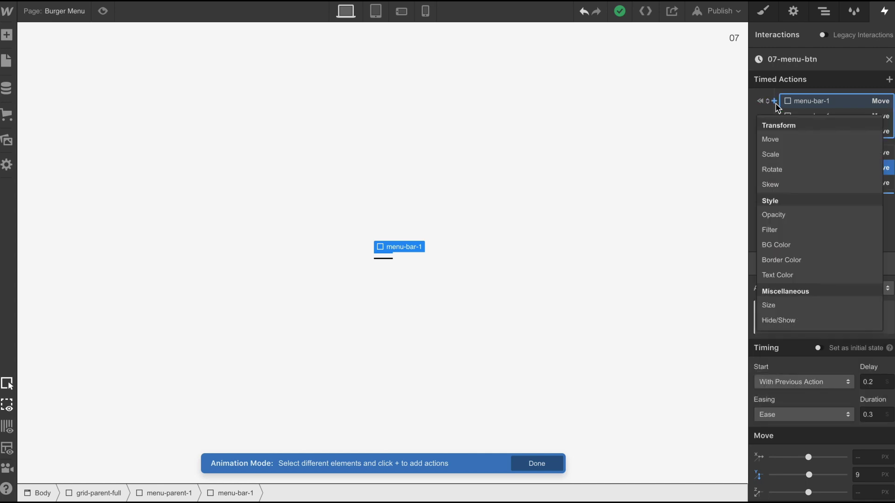
left_click(778, 170)
left_click(860, 447)
type("0")
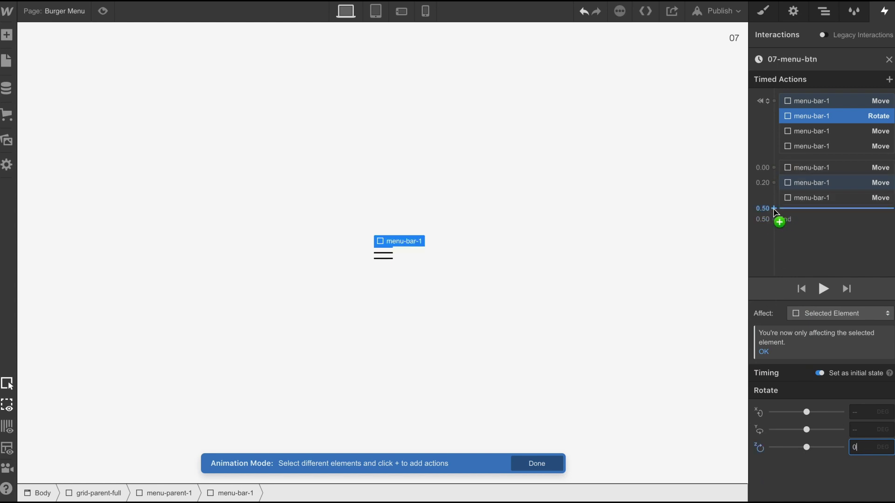
Step: Add a Rotate of Z 45 degrees in the 0.50 group
left_click(774, 208)
left_click(770, 272)
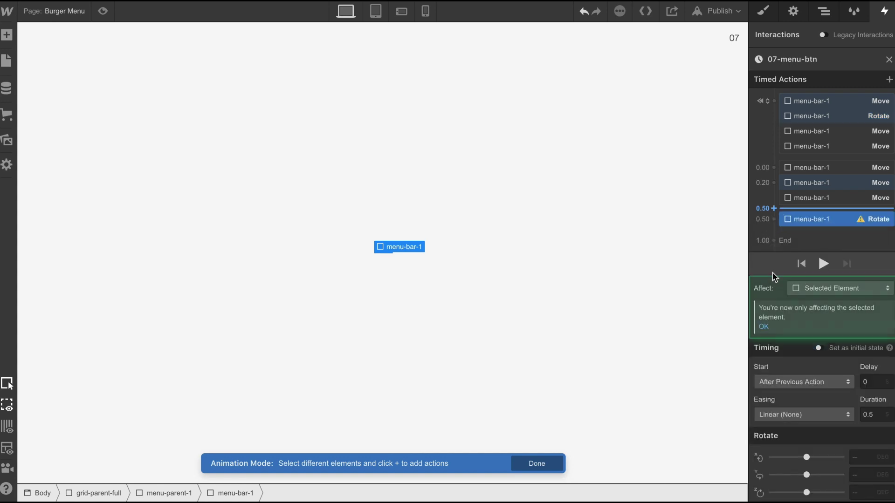
left_click(860, 493)
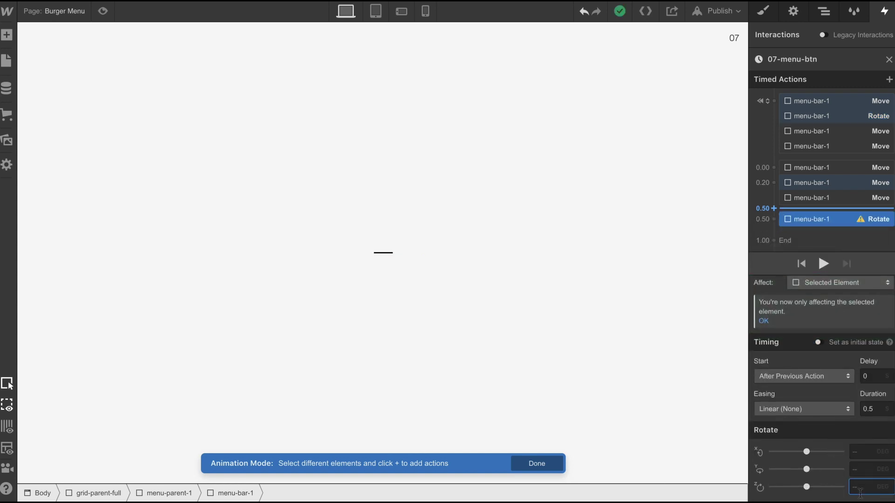
type("43")
key("BackSpace")
type("5")
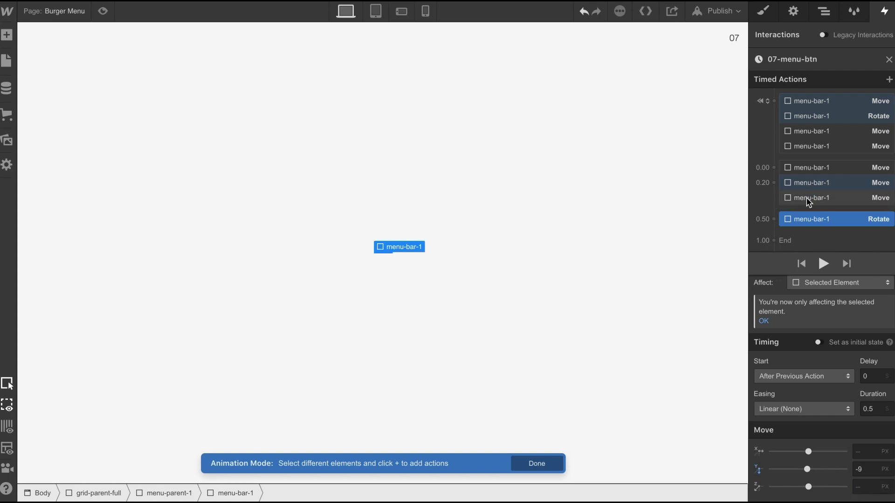
Step: Add another Rotate action to the initial-state group
left_click(807, 197)
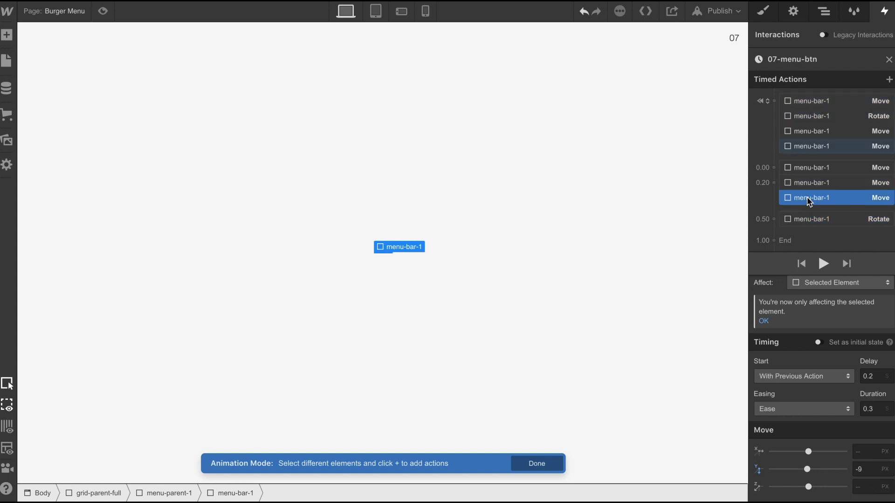
left_click_drag(773, 101, 775, 103)
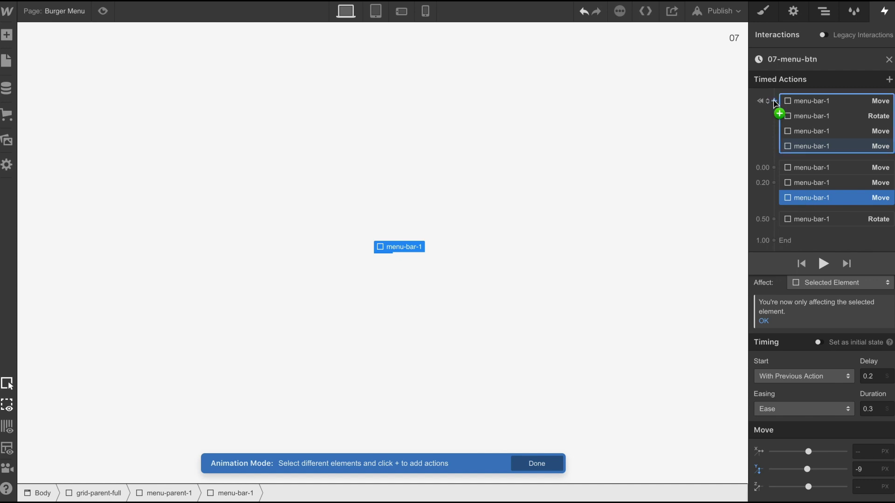
left_click(775, 104)
left_click(776, 172)
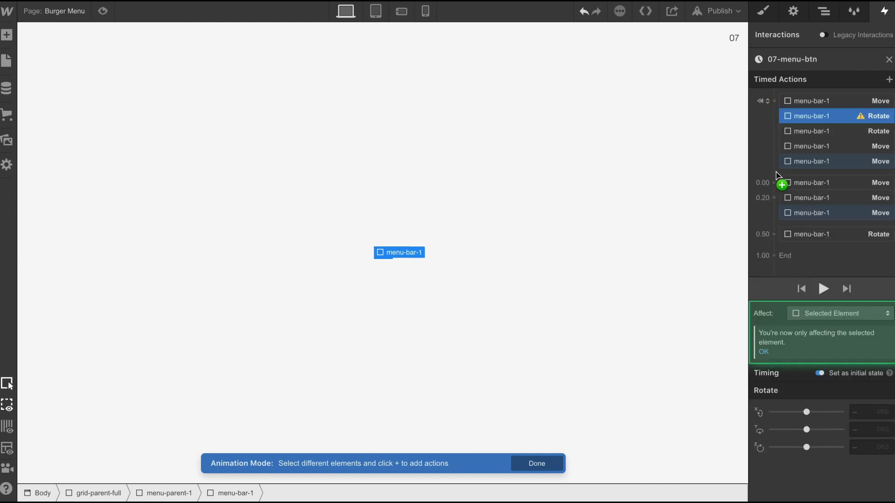
left_click(868, 452)
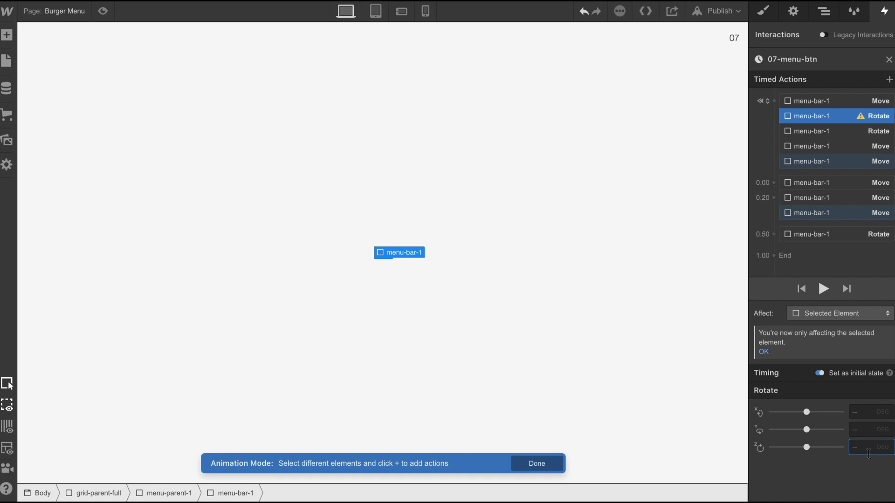
Step: Add a Z -45 degree rotation and place it in the 0.50 group
left_click(775, 235)
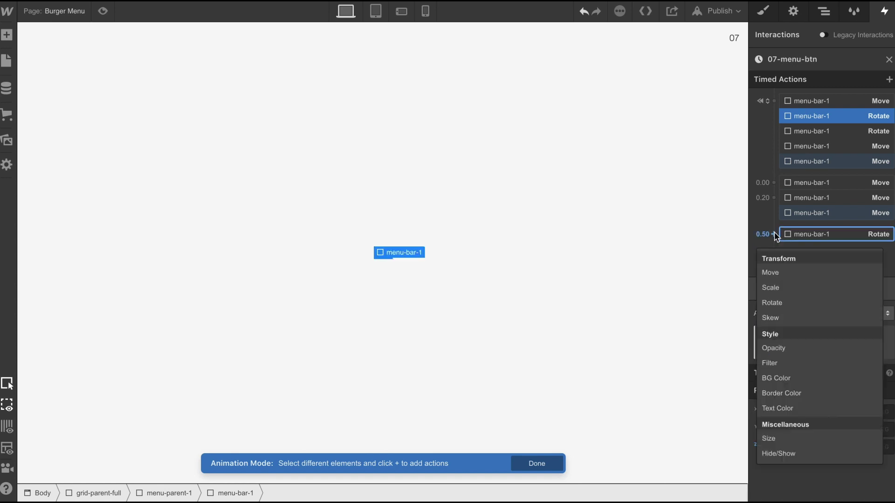
left_click(767, 303)
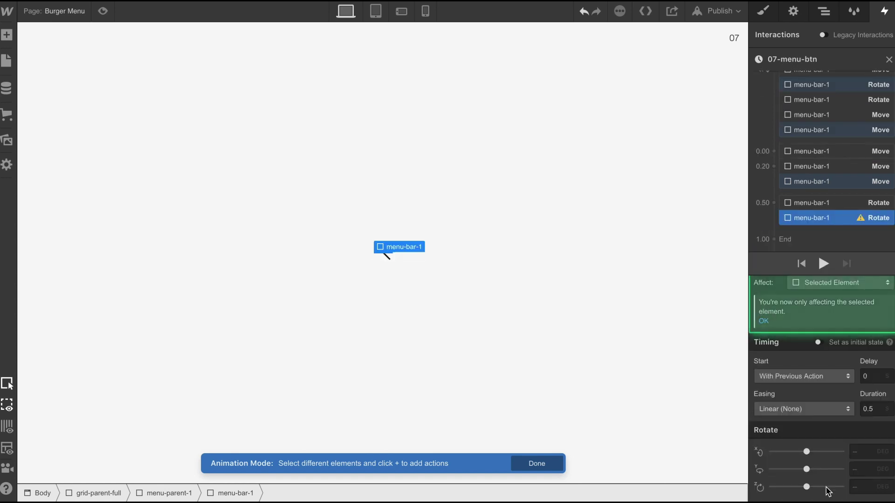
left_click(857, 487)
type("-50")
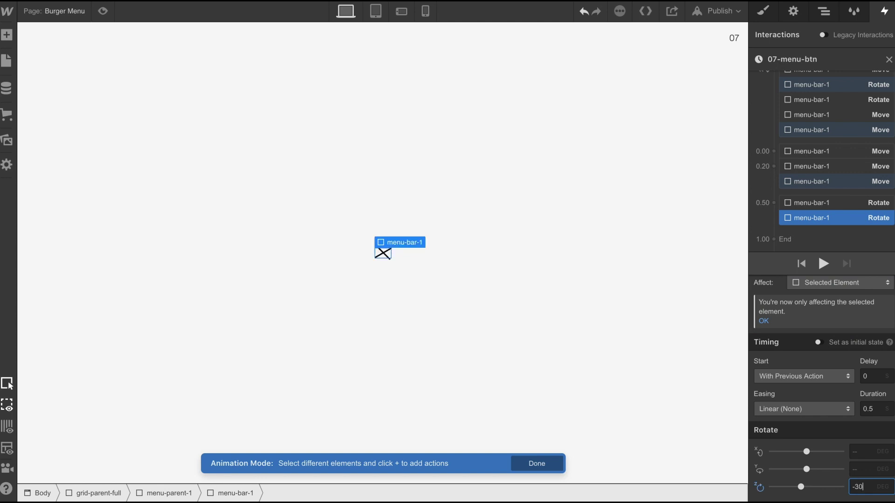
key("Up")
key("Up")
key("Up")
left_click_drag(811, 218, 810, 200)
Step: Give both 0.50 rotations Ease easing and a 0.3 s duration
left_click(810, 203)
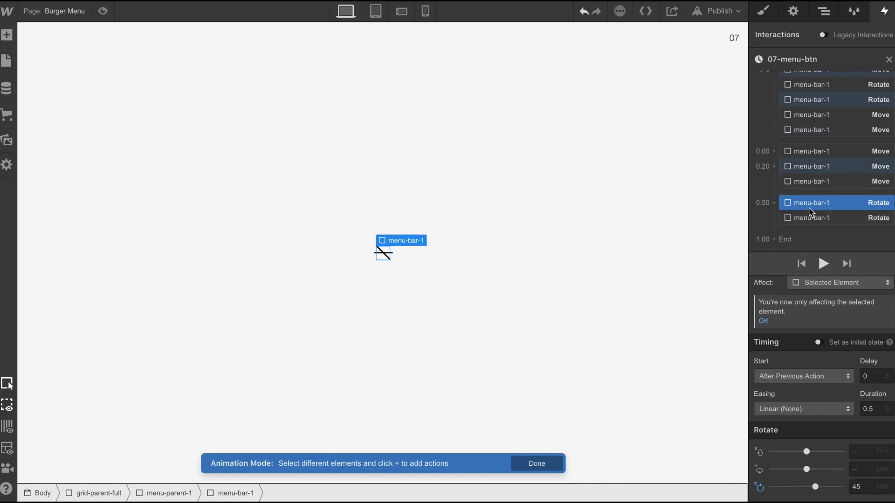
left_click(813, 218, "shift")
left_click(793, 409)
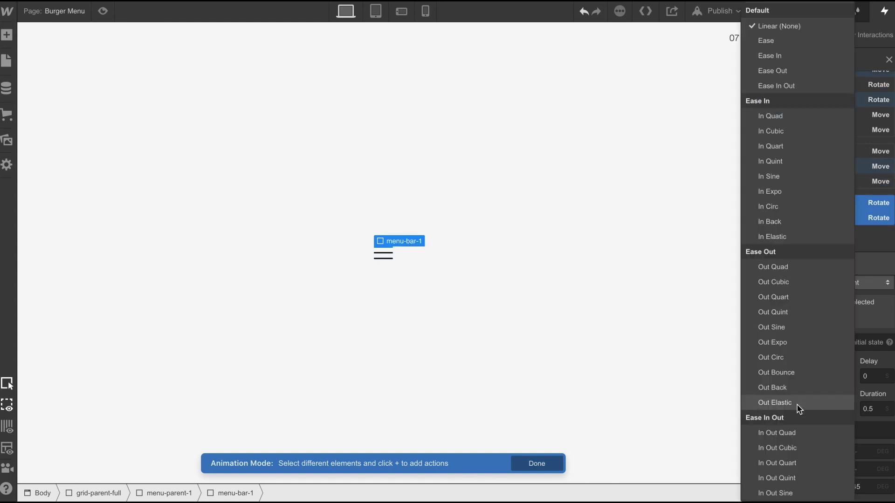
left_click(750, 39)
left_click(876, 412)
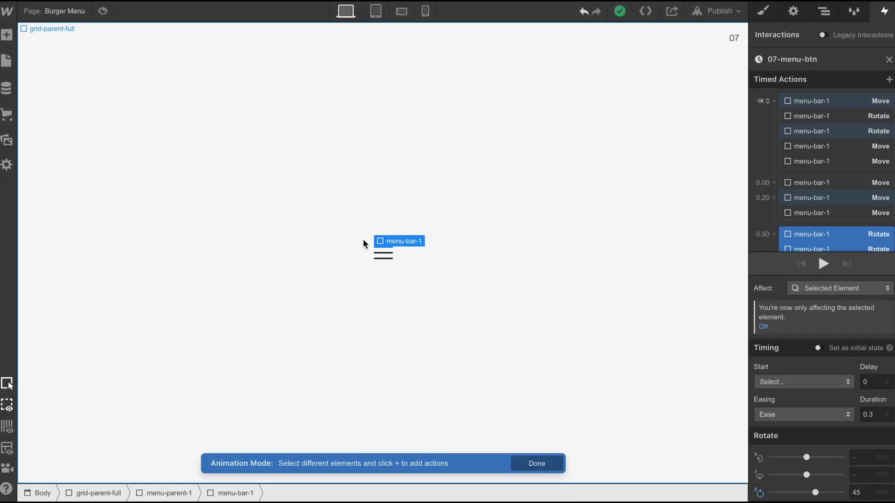
Step: Set the On 2nd click trigger to Start an Animation
left_click(455, 270)
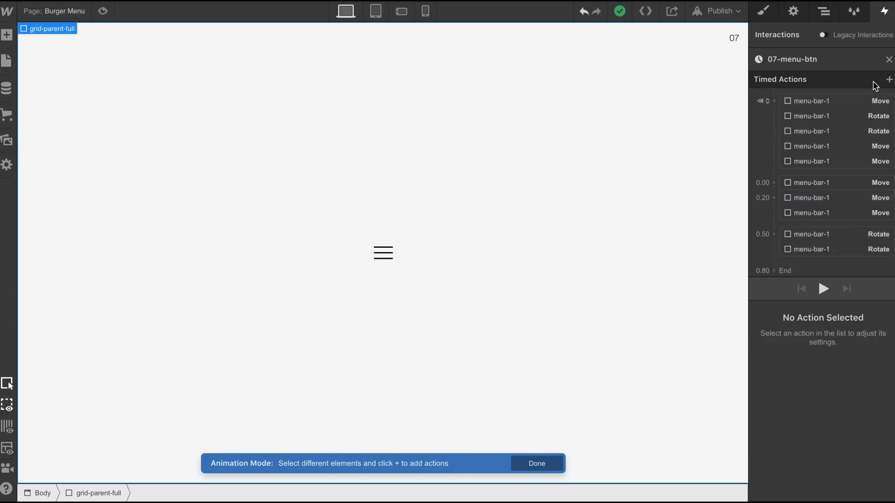
left_click(889, 61)
scroll(872, 305, "down", 5)
left_click(821, 406)
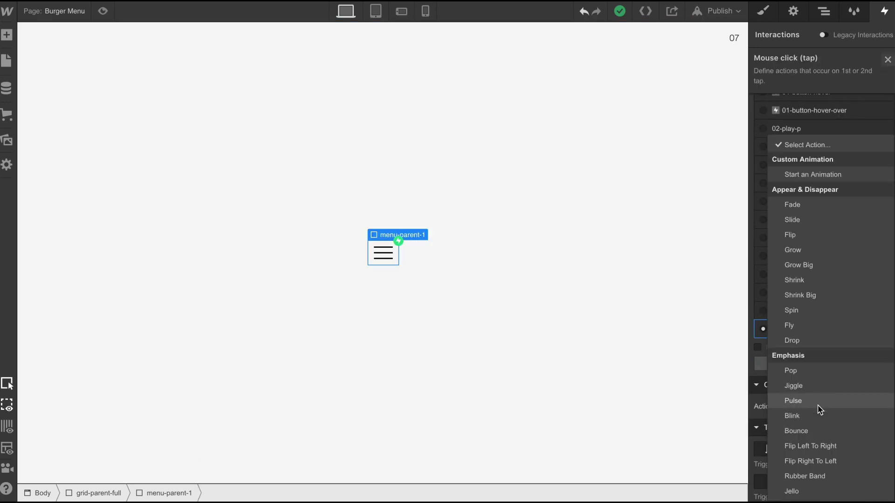
left_click(794, 175)
Step: Duplicate the 07-menu-btn animation and open 07-menu-btn 2
scroll(820, 365, "down", 8)
left_click(883, 392)
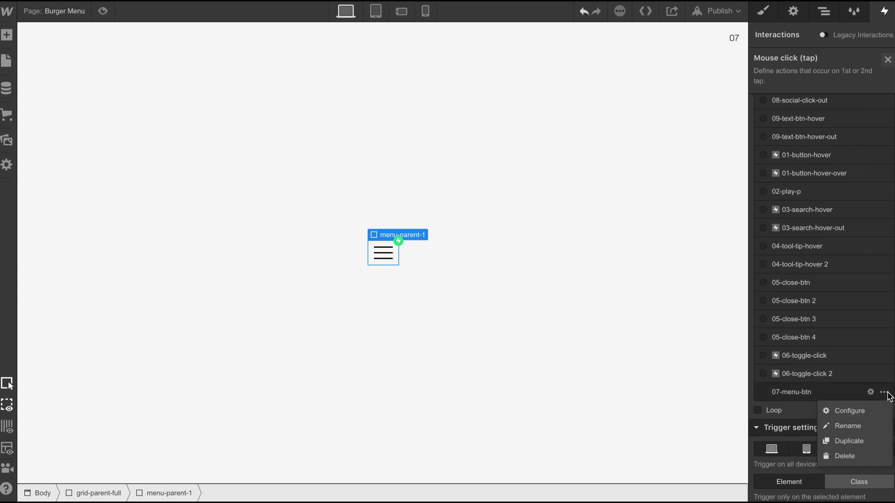
left_click(849, 440)
left_click(770, 429)
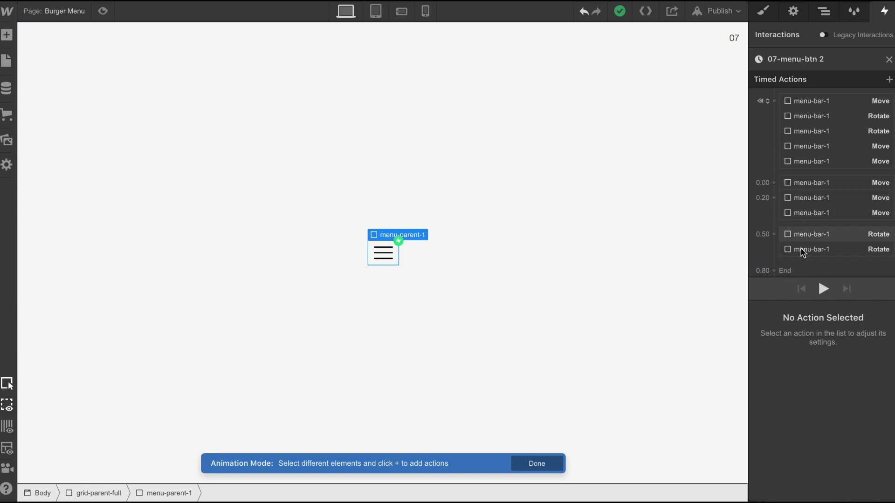
Step: Delete all timed actions after the initial group in 07-menu-btn 2
left_click_drag(815, 256, 806, 181)
left_click(807, 182)
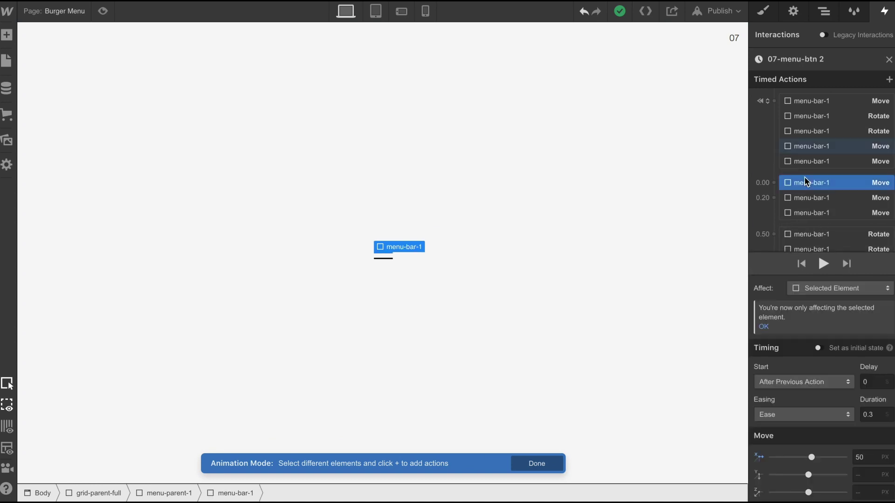
scroll(805, 250, "down", 1)
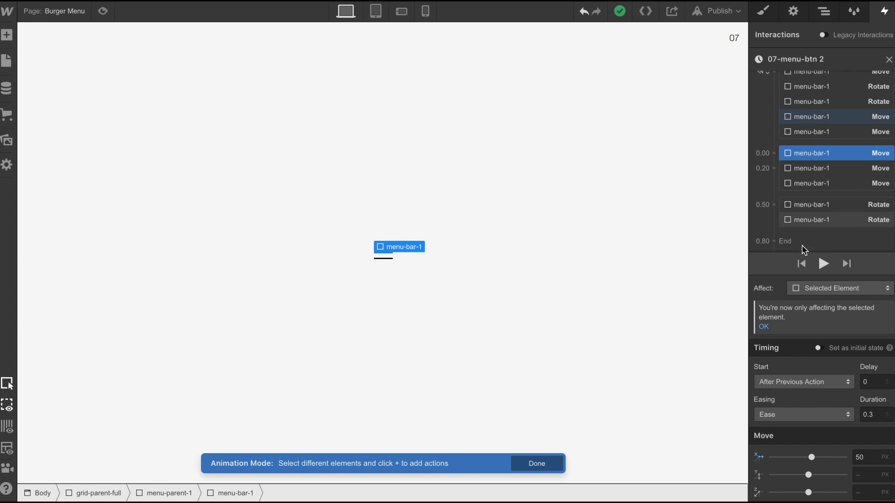
left_click(799, 220, "shift")
right_click(800, 216)
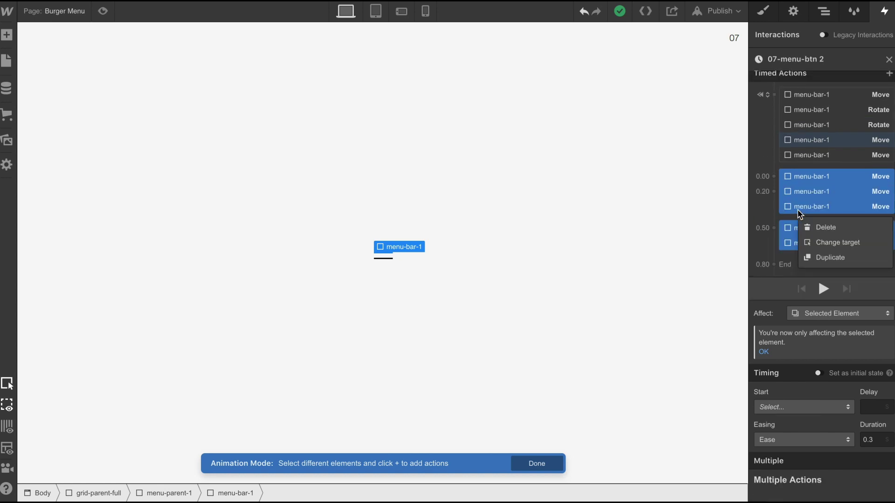
left_click(813, 227)
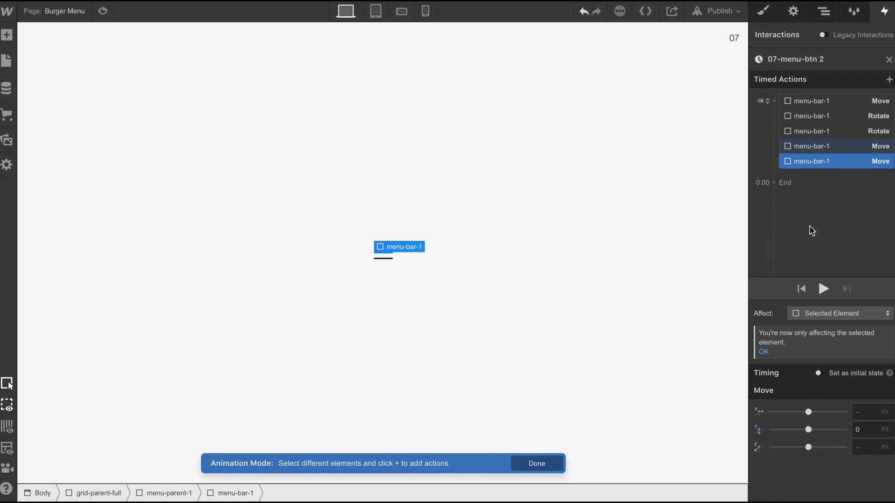
Step: Turn off initial state for the five remaining actions and set 0.3 s with Ease
left_click(798, 105, "shift")
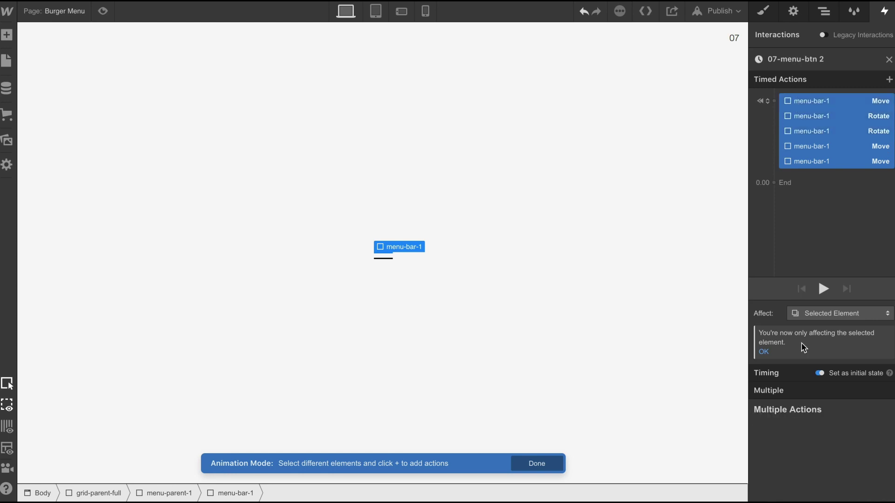
left_click(820, 373)
left_click(874, 439)
type("0.3")
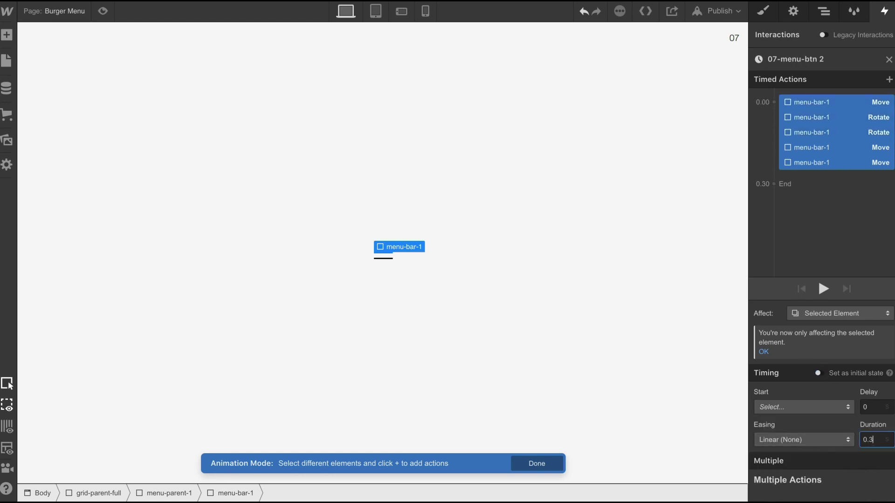
left_click(805, 440)
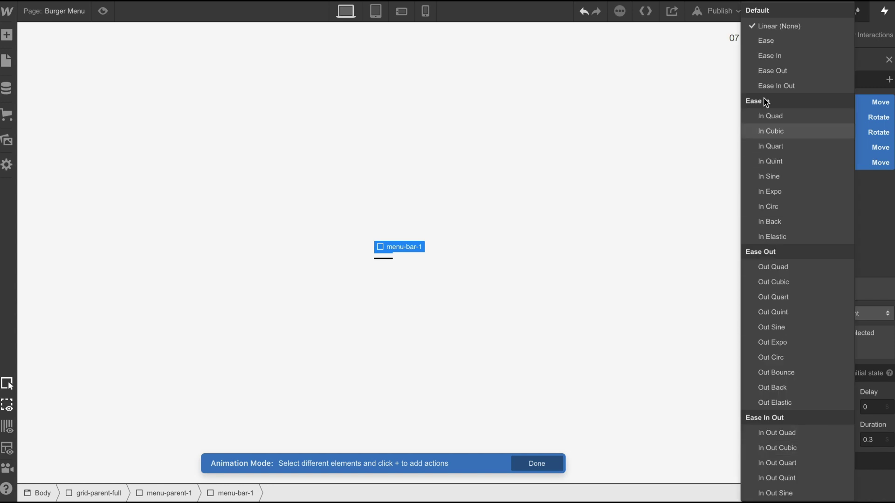
left_click(760, 46)
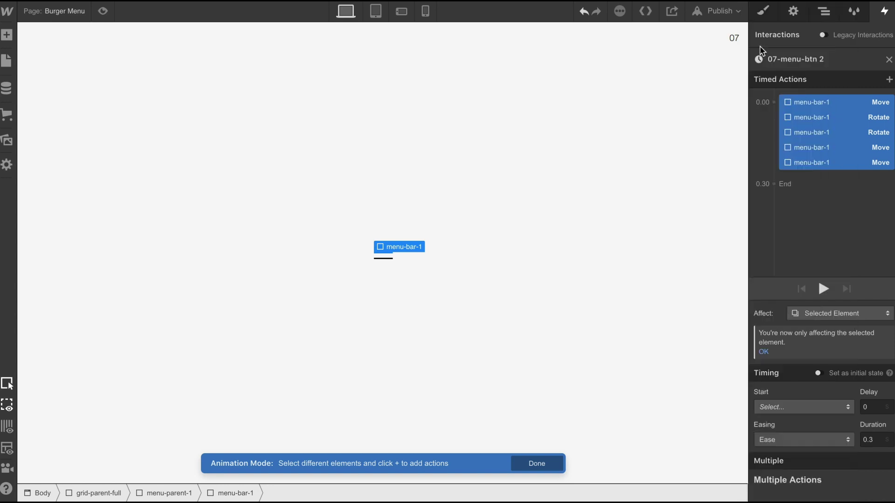
Step: Select the three Move actions of 07-menu-btn 2 and edit their delay
left_click(812, 135)
left_click(811, 122, "shift")
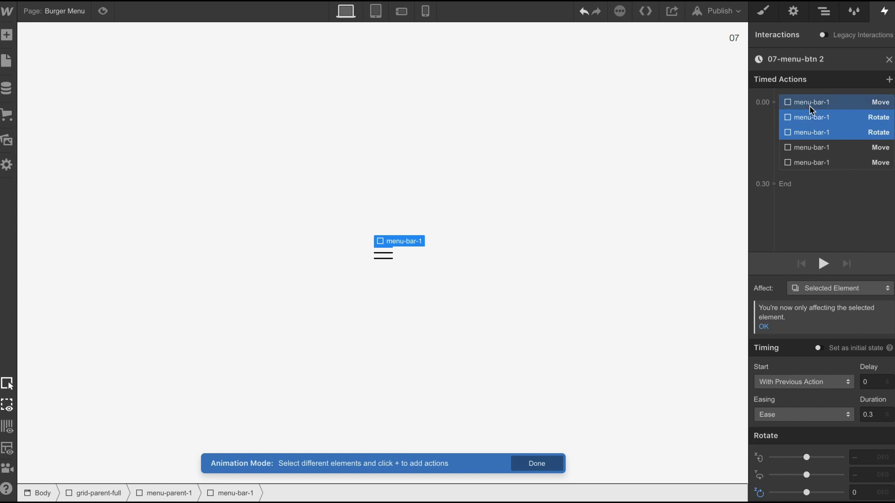
left_click(812, 104)
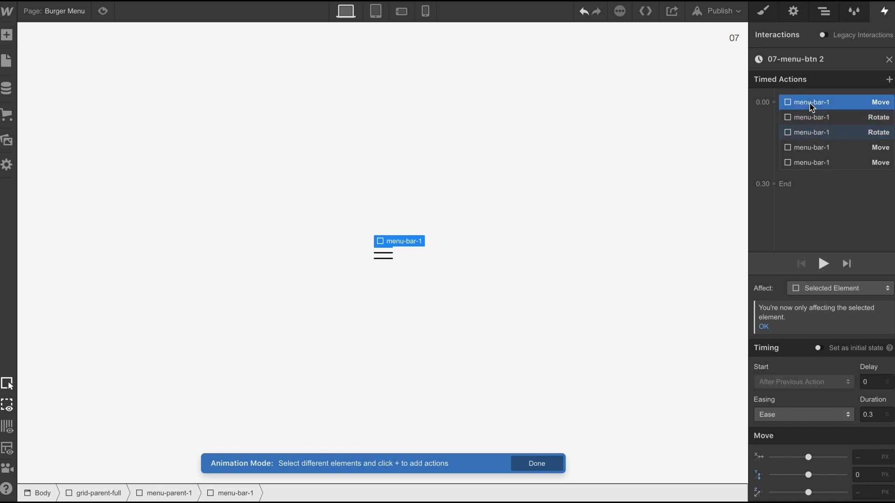
left_click(809, 148, "shift")
left_click(812, 163, "shift")
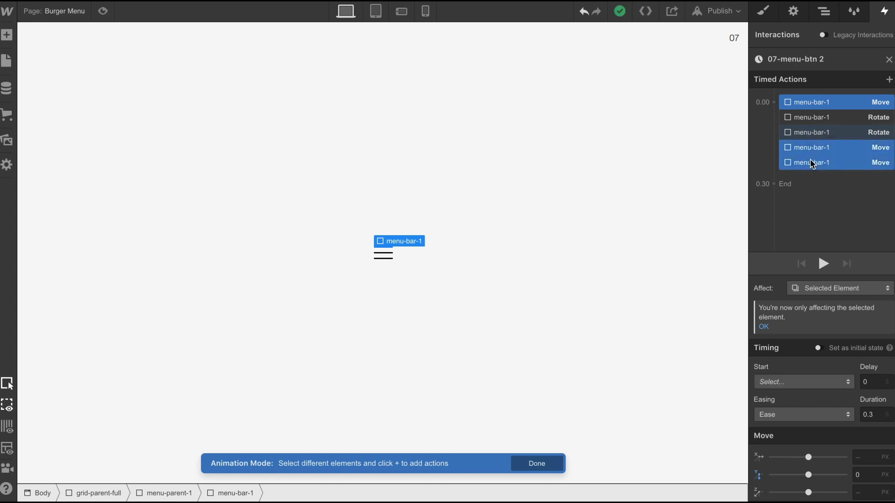
left_click(878, 389)
Step: Enter the 0.2 s move delay and preview the Burger Menu page
type(".2")
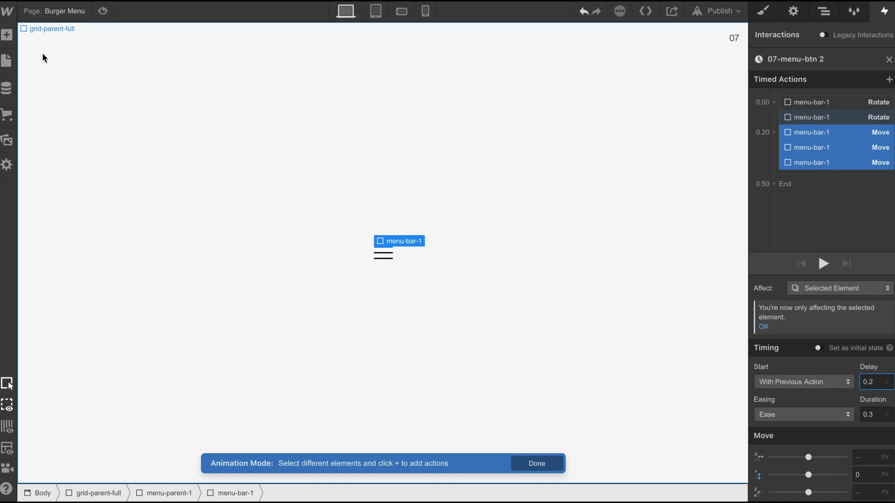
left_click(108, 13)
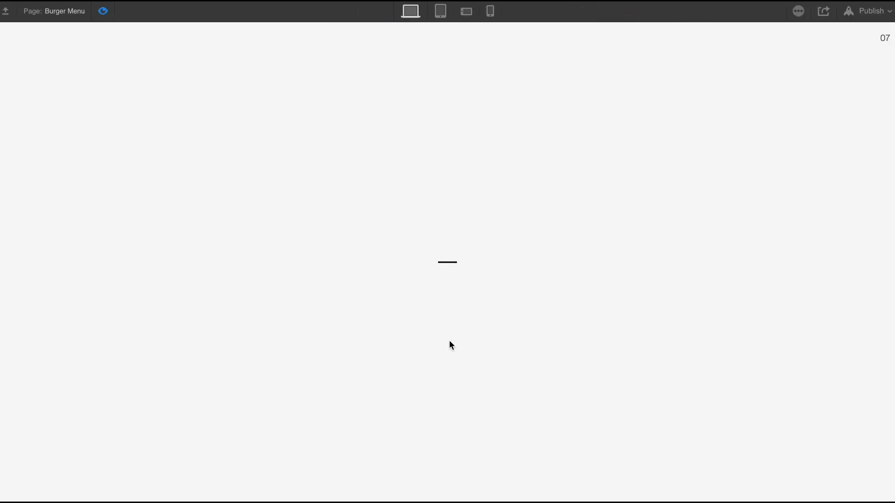